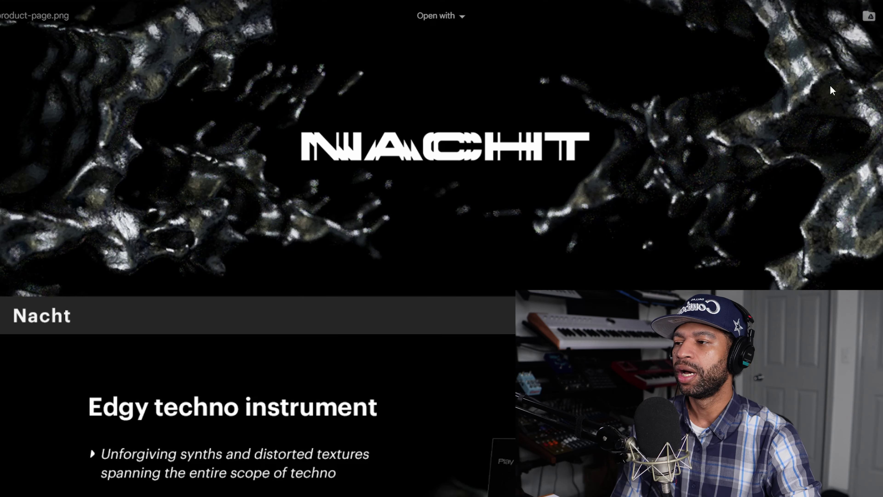
Scroll the Nacht product page image down to the Listen to Nacht section.
{"action": "scroll", "coordinate": [337, 133], "scroll_direction": "down", "scroll_amount": 3}
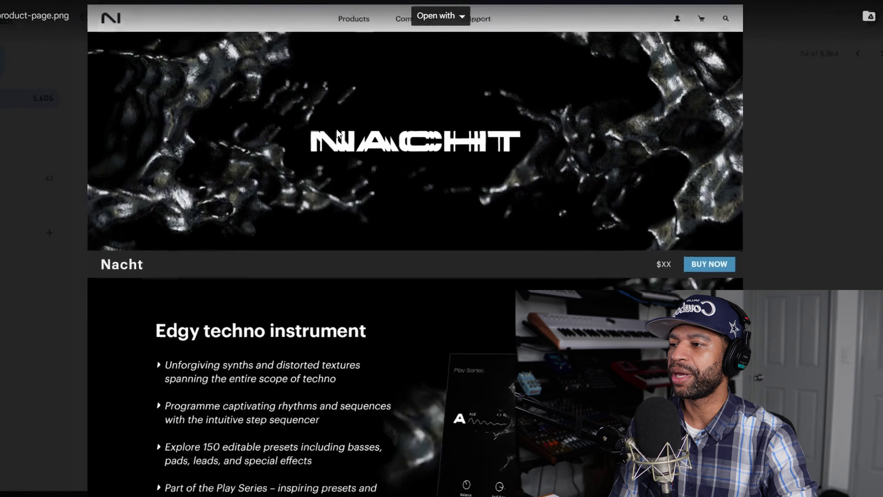
{"action": "scroll", "coordinate": [353, 184], "scroll_direction": "up", "scroll_amount": 3}
{"action": "left_click_drag", "start_coordinate": [353, 185], "coordinate": [358, 61]}
{"action": "scroll", "coordinate": [360, 203], "scroll_direction": "down", "scroll_amount": 1}
{"action": "left_click_drag", "start_coordinate": [361, 203], "coordinate": [361, 121]}
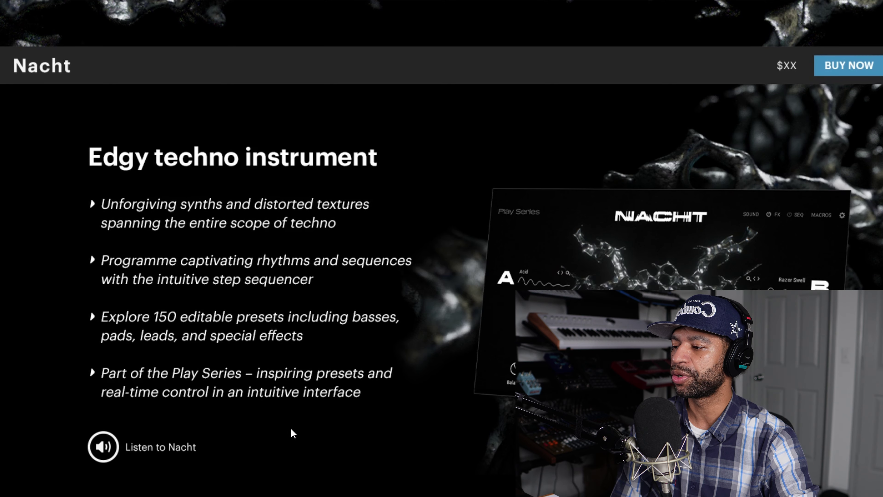
Continue down to the Nacht interface screenshot, then return to FL Studio.
{"action": "left_click_drag", "start_coordinate": [292, 430], "coordinate": [316, 27]}
{"action": "left_click_drag", "start_coordinate": [337, 251], "coordinate": [337, 126]}
{"action": "left_click_drag", "start_coordinate": [329, 305], "coordinate": [339, 219]}
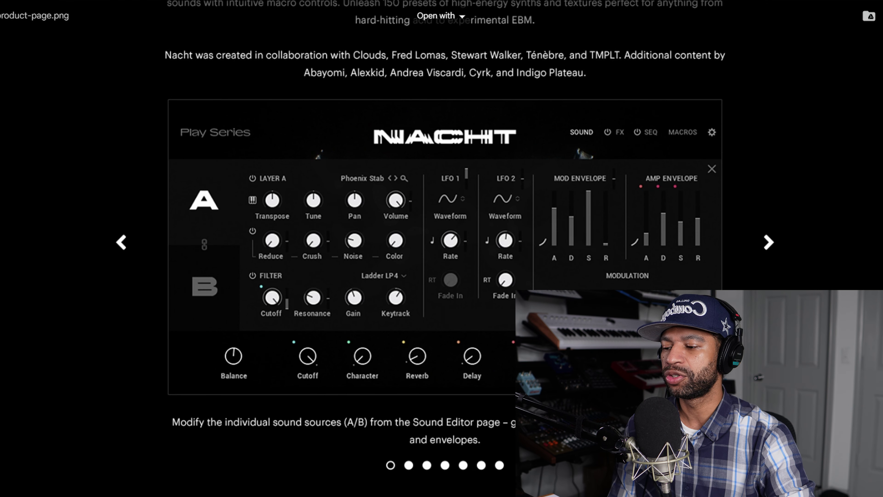
{"action": "left_click", "coordinate": [412, 485]}
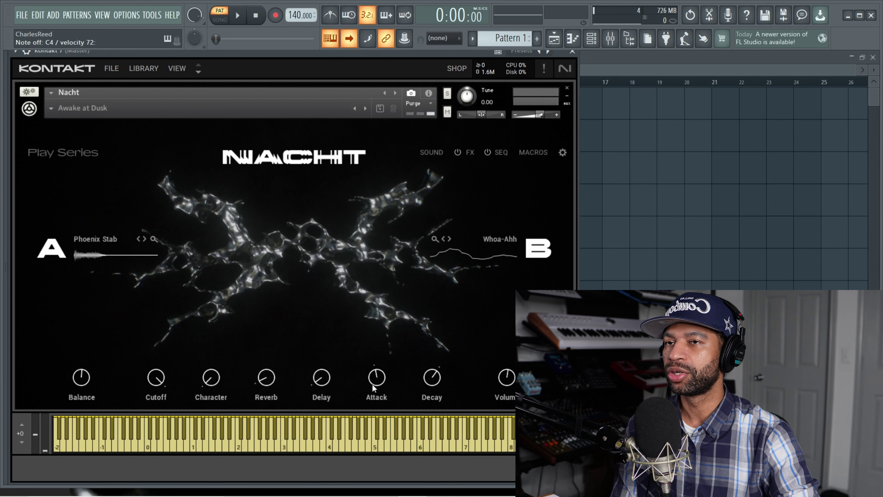
Maximise FL Studio and show Nacht's snapshot categories in Kontakt.
{"action": "left_click", "coordinate": [859, 15]}
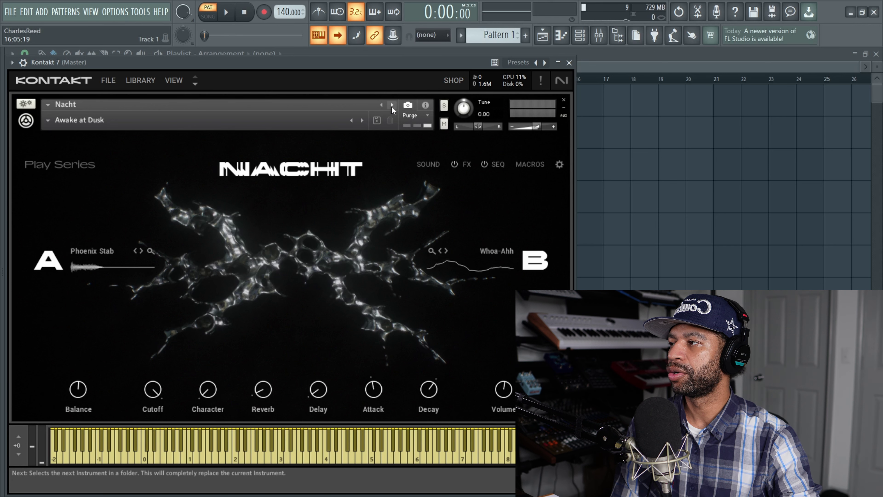
{"action": "left_click", "coordinate": [79, 120]}
{"action": "mouse_move", "coordinate": [87, 133]}
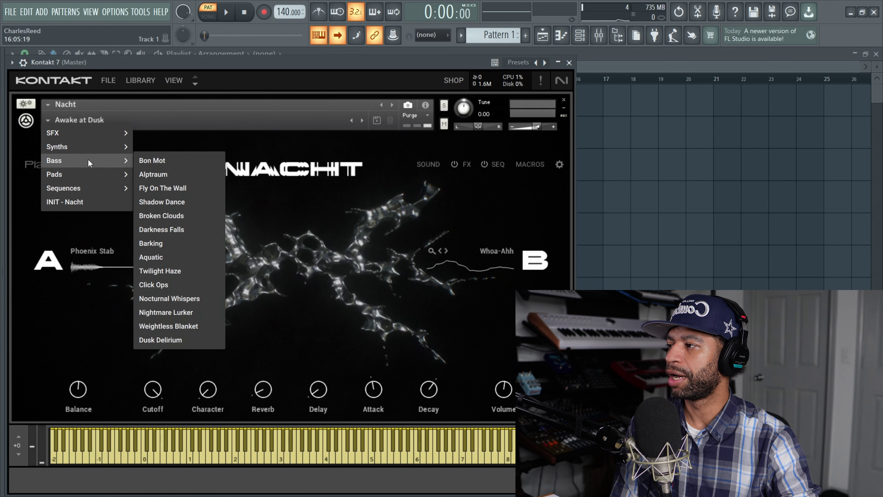
Load Aye Aye Capn, then step through Crepuscule Tourmente to Lucid Vigil at tempo 120.
{"action": "mouse_move", "coordinate": [92, 188]}
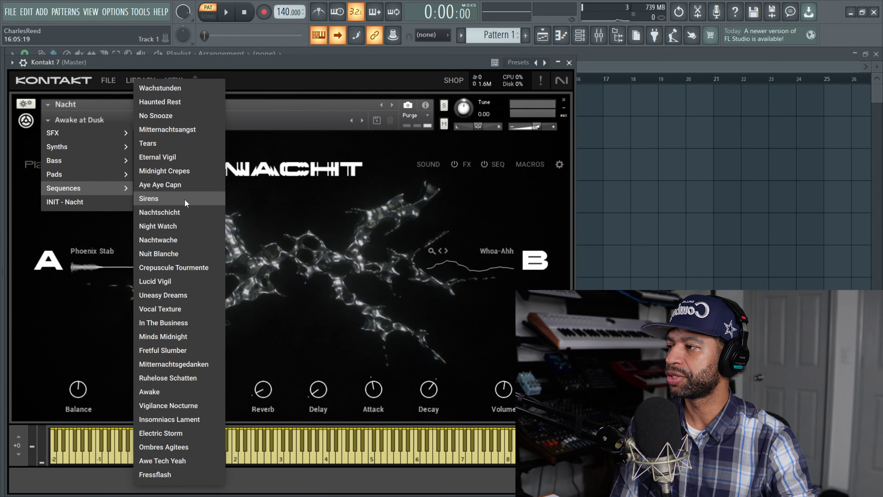
{"action": "left_click", "coordinate": [174, 185]}
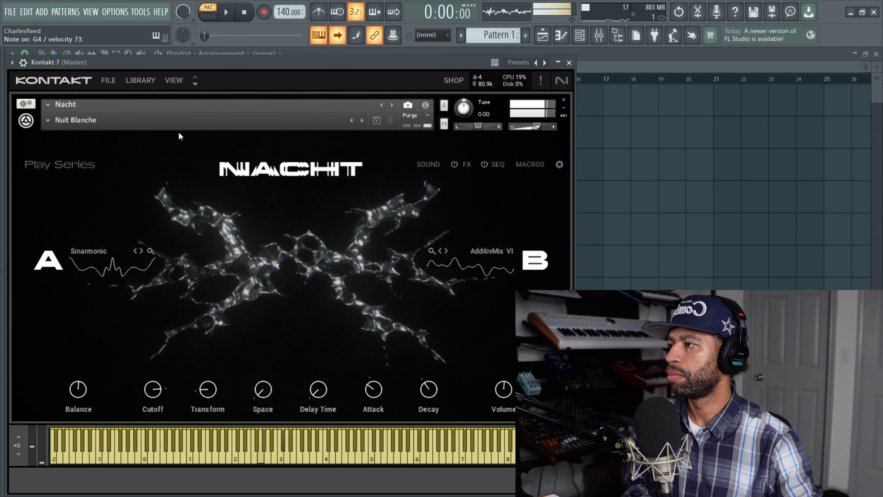
{"action": "left_click", "coordinate": [362, 120]}
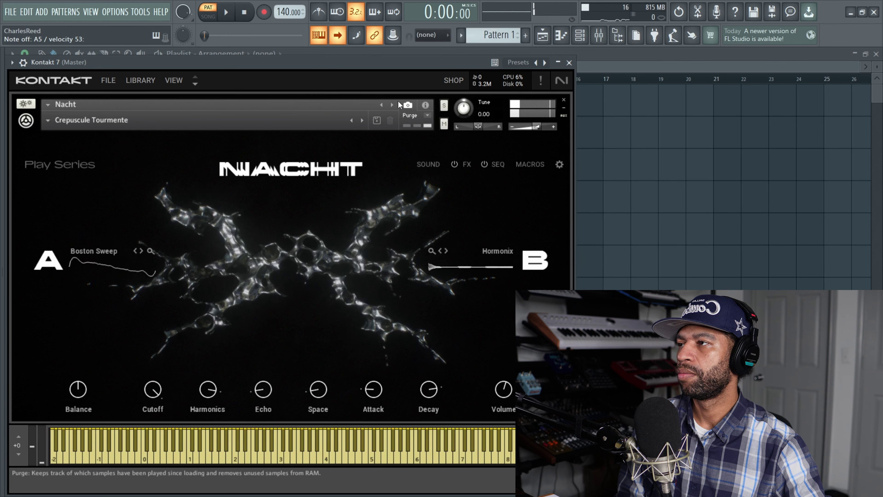
{"action": "scroll", "coordinate": [289, 12], "scroll_direction": "down", "scroll_amount": 6}
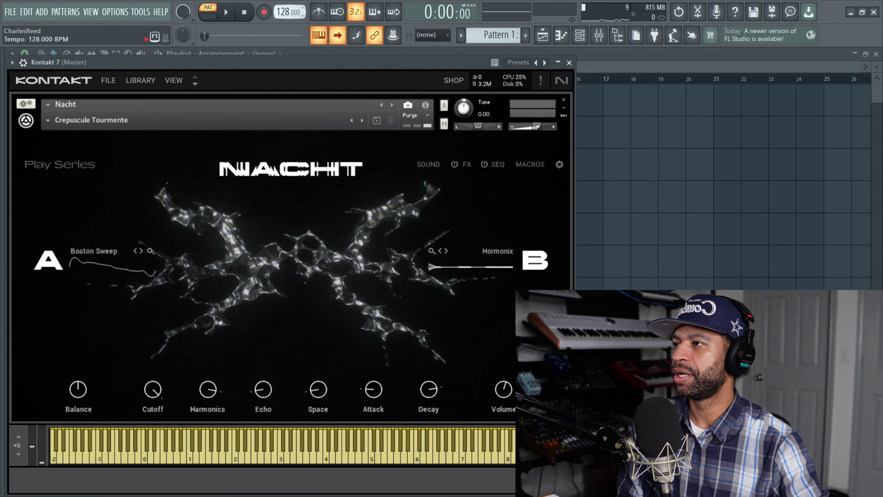
{"action": "scroll", "coordinate": [289, 11], "scroll_direction": "down", "scroll_amount": 1}
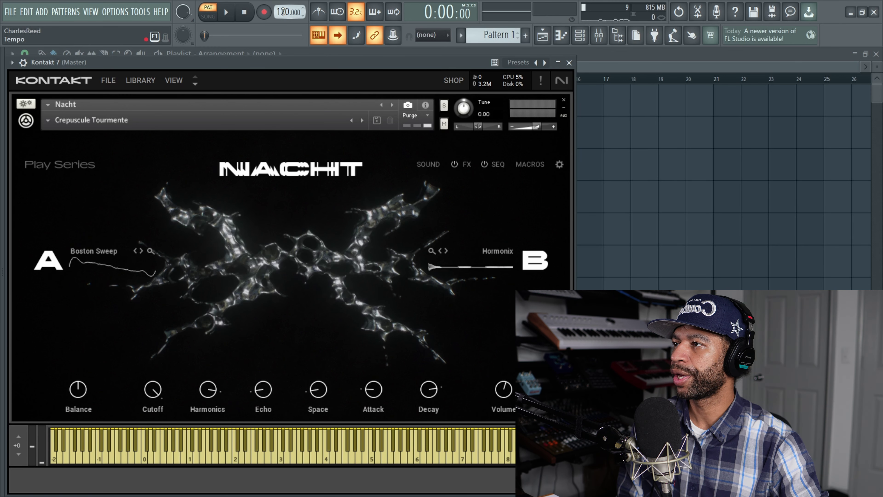
{"action": "left_click", "coordinate": [362, 120]}
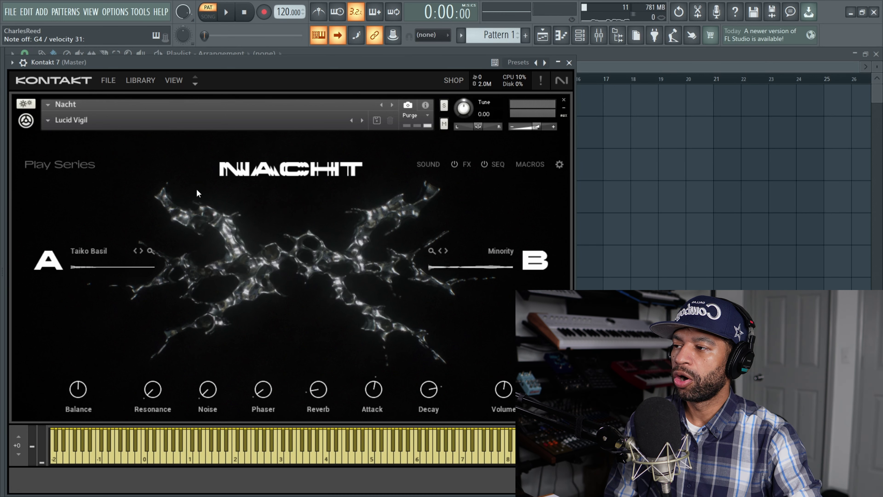
Browse layer A's sound sources and its sound editor, then show Nacht's SEQ page.
{"action": "left_click", "coordinate": [99, 255]}
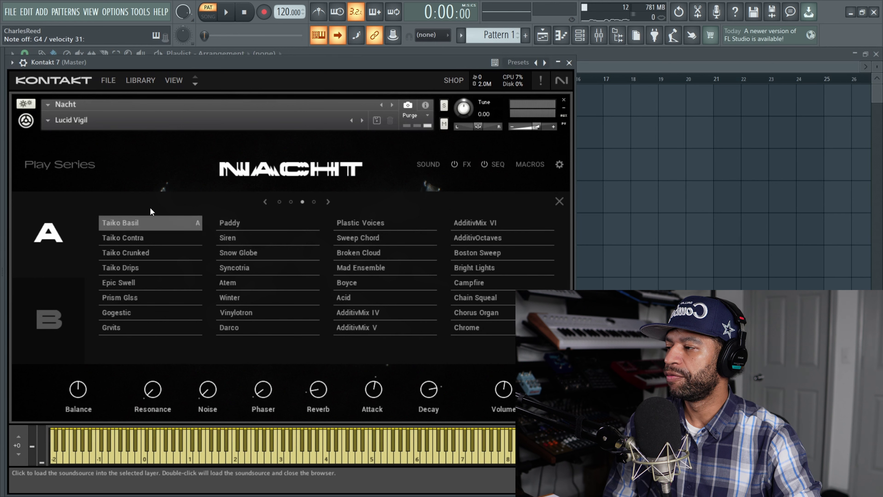
{"action": "left_click", "coordinate": [559, 201]}
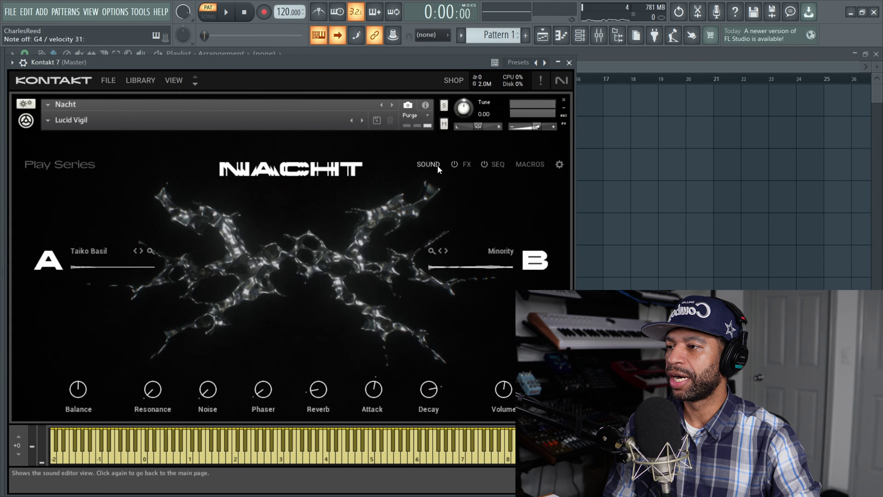
{"action": "left_click", "coordinate": [428, 164]}
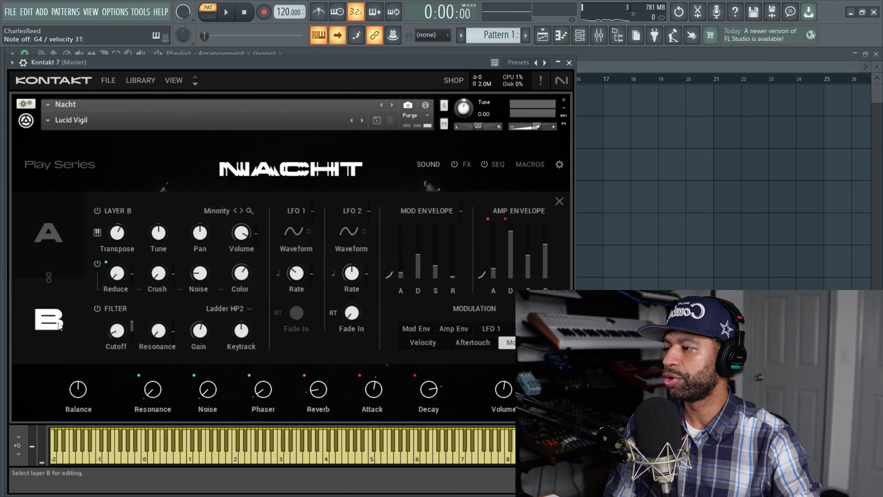
{"action": "left_click", "coordinate": [45, 238]}
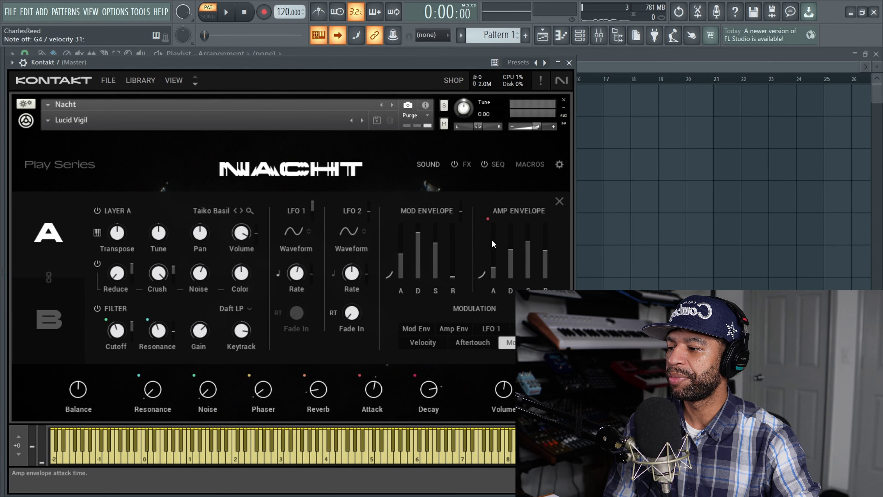
{"action": "left_click", "coordinate": [497, 164]}
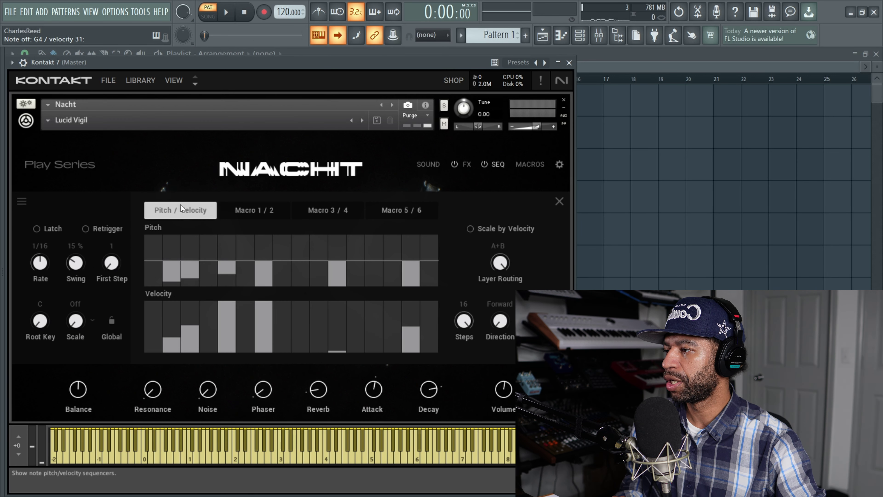
Set pitch offsets on steps 1, 3, 7, 9 and 10, and raise velocity steps 1 and 12–14.
{"action": "left_click", "coordinate": [156, 237]}
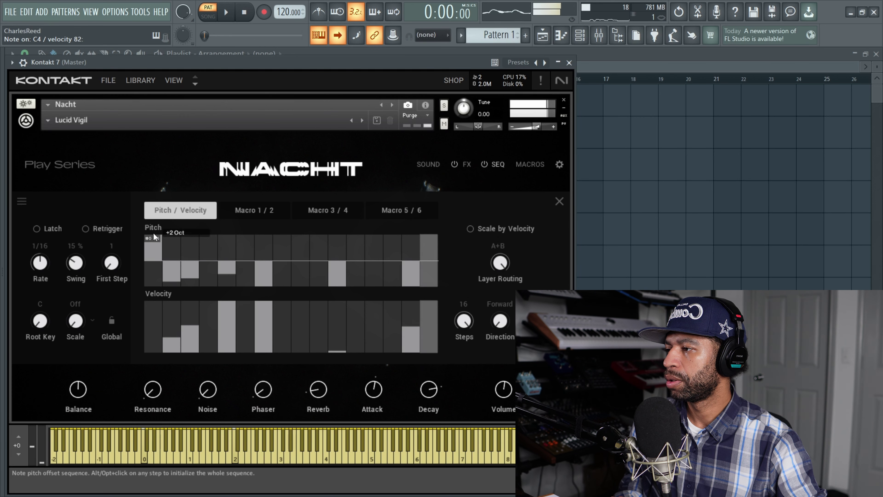
{"action": "left_click", "coordinate": [193, 241]}
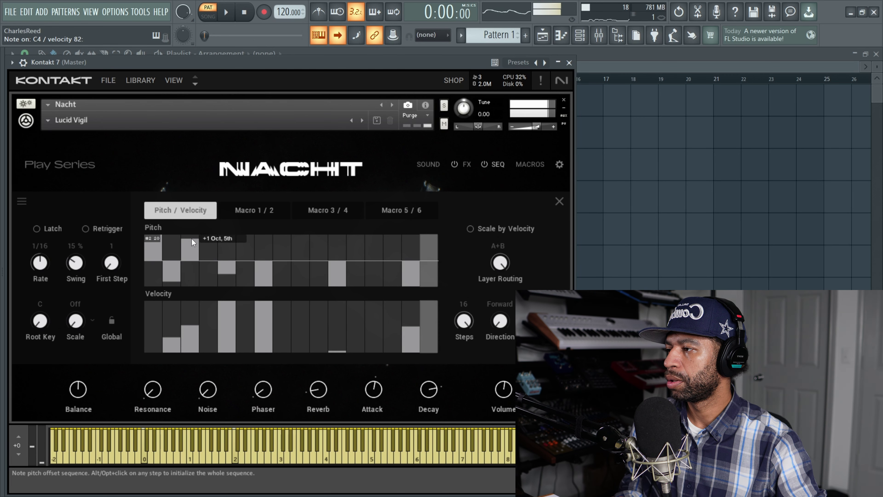
{"action": "mouse_move", "coordinate": [258, 272]}
{"action": "left_mouse_down"}
{"action": "mouse_move", "coordinate": [271, 254]}
{"action": "mouse_move", "coordinate": [327, 269]}
{"action": "mouse_move", "coordinate": [358, 249]}
{"action": "mouse_move", "coordinate": [392, 261]}
{"action": "left_mouse_up"}
{"action": "left_click", "coordinate": [302, 251]}
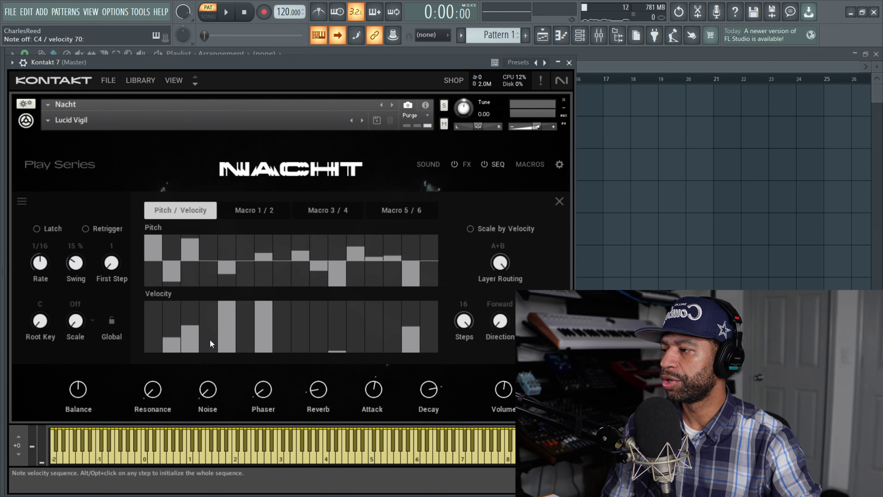
{"action": "left_click_drag", "start_coordinate": [154, 344], "coordinate": [158, 318]}
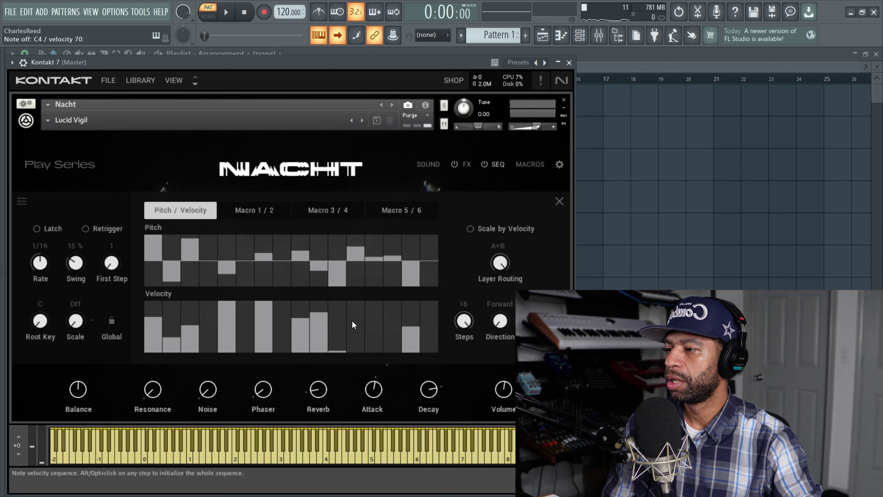
{"action": "mouse_move", "coordinate": [356, 327]}
{"action": "left_mouse_down"}
{"action": "mouse_move", "coordinate": [378, 343]}
{"action": "mouse_move", "coordinate": [386, 306]}
{"action": "left_mouse_up"}
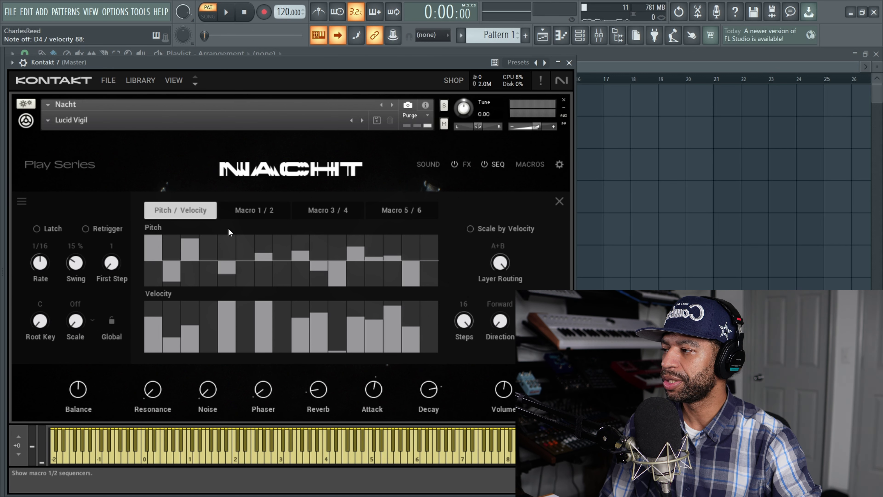
In the macro editor, step through Uneasy Dreams, Vocal Texture, In The Business and Minds Midnight to Fretful Slumber.
{"action": "left_click", "coordinate": [523, 164]}
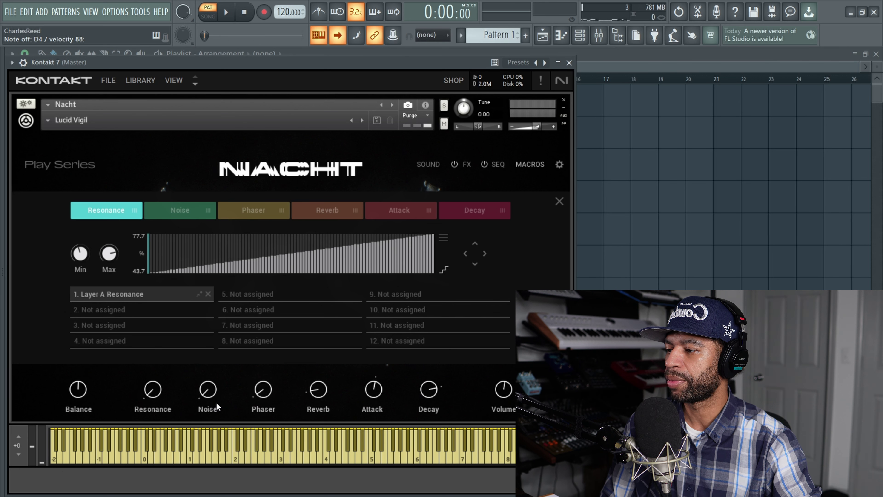
{"action": "left_click", "coordinate": [362, 120]}
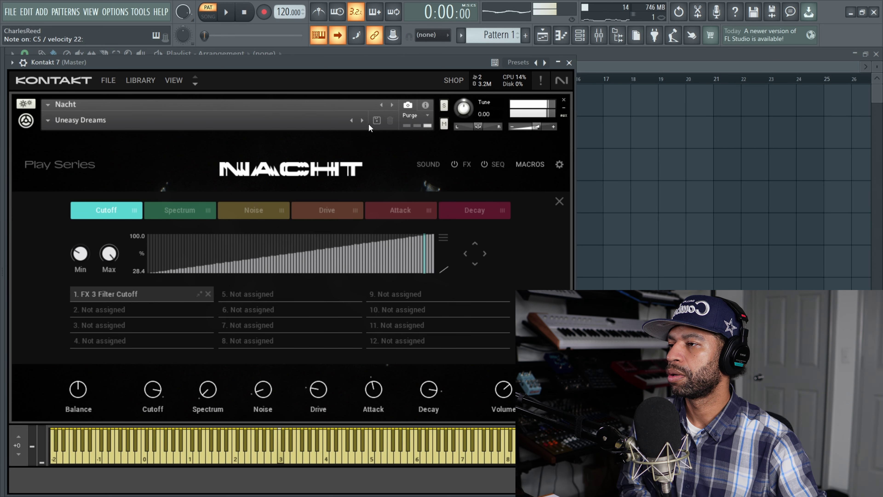
{"action": "left_click", "coordinate": [361, 120]}
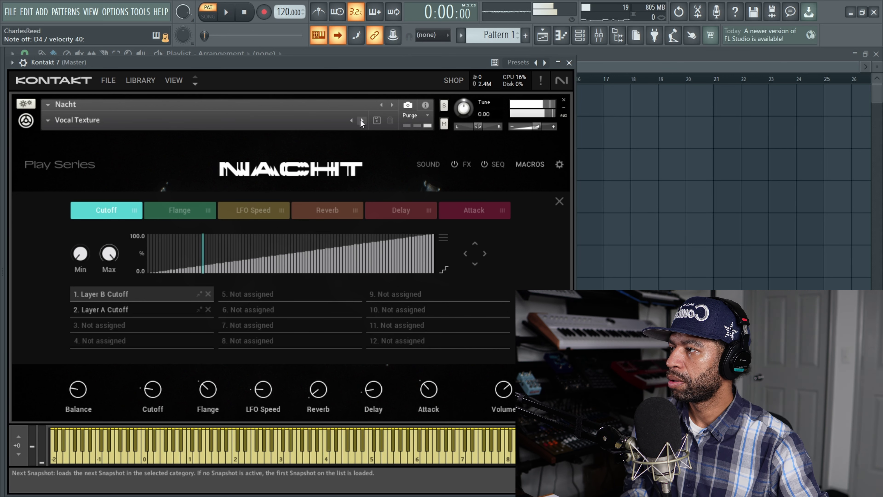
{"action": "left_click", "coordinate": [362, 121]}
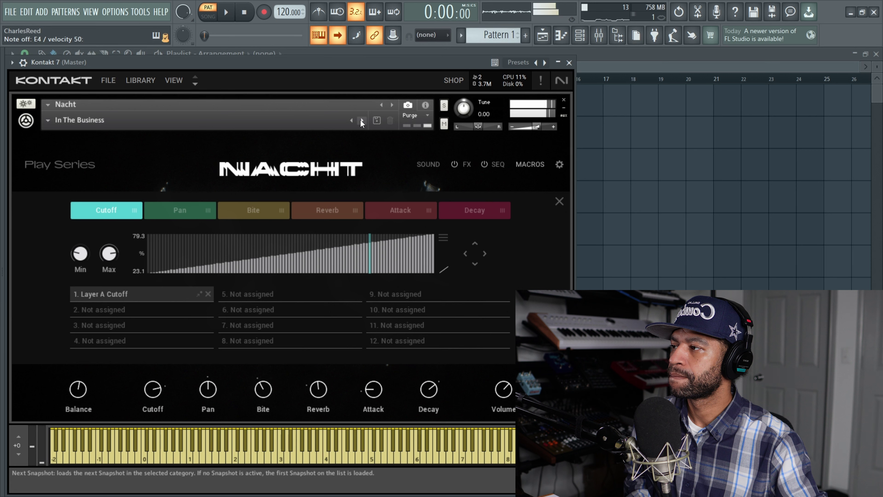
{"action": "left_click", "coordinate": [362, 120]}
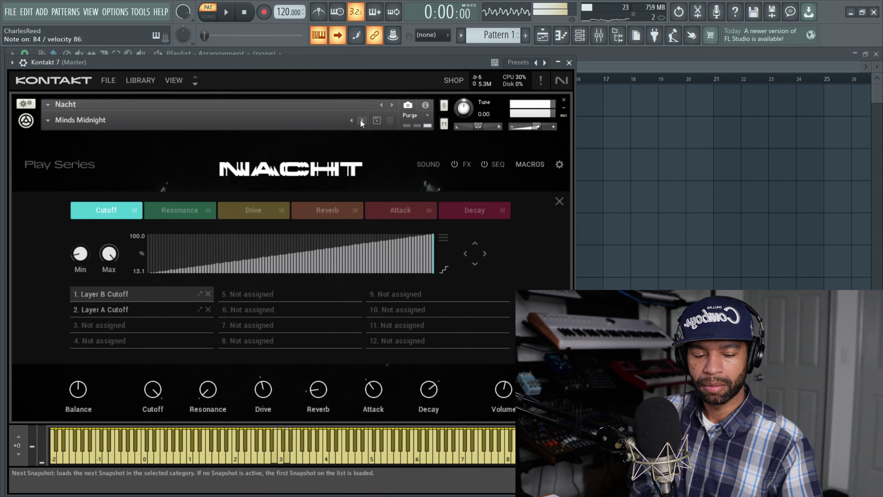
{"action": "left_click", "coordinate": [361, 120]}
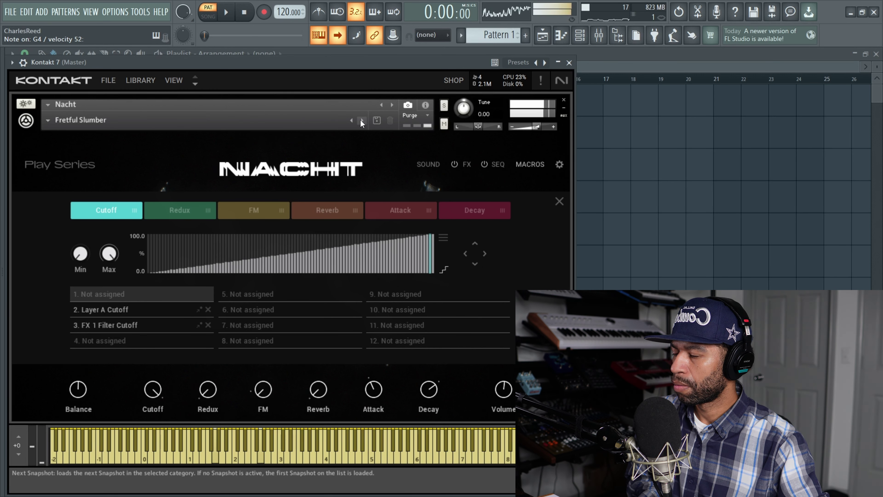
Load the Fly On The Wall bass snapshot, then advance through Shadow Dance, Broken Clouds, Darkness Falls to Barking.
{"action": "left_click", "coordinate": [44, 121]}
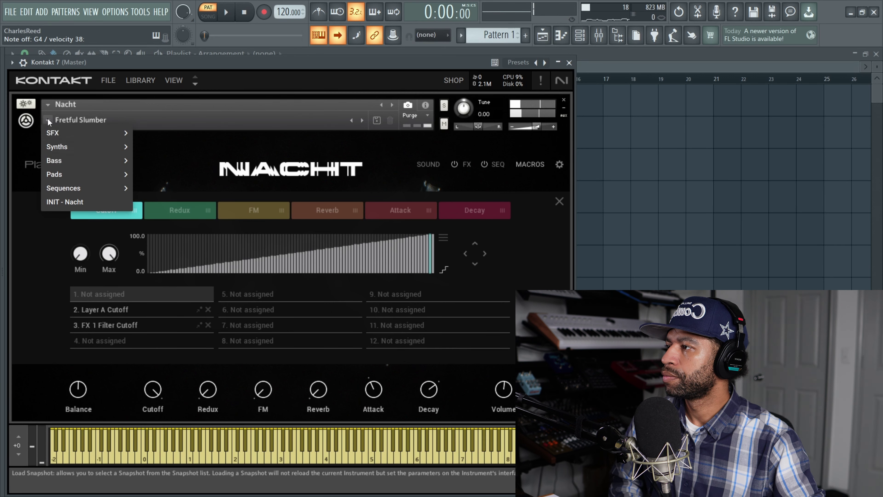
{"action": "mouse_move", "coordinate": [74, 158]}
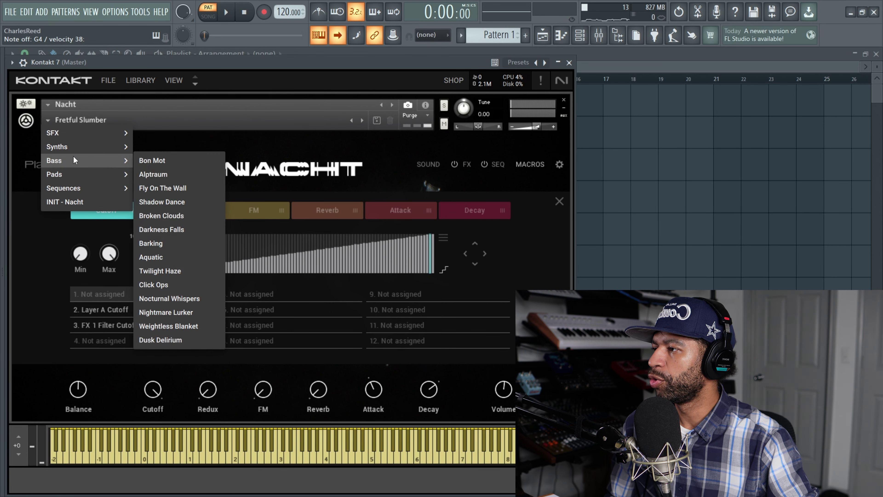
{"action": "left_click", "coordinate": [160, 188]}
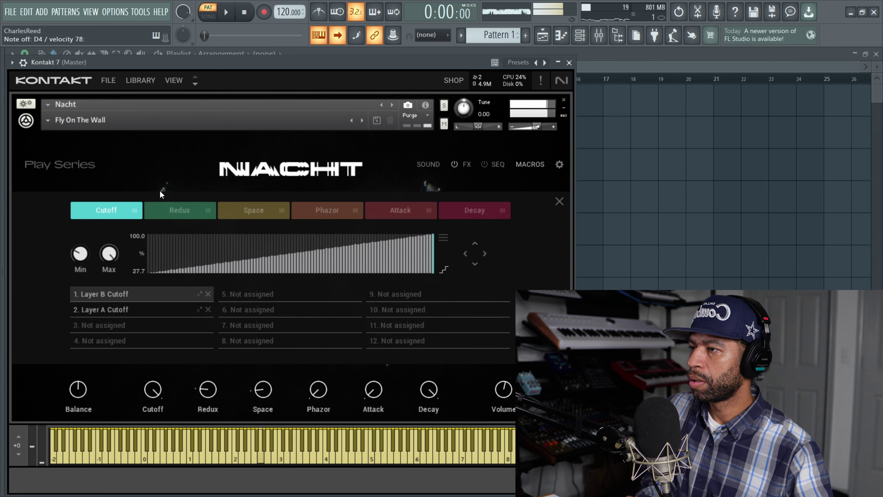
{"action": "left_click", "coordinate": [362, 120]}
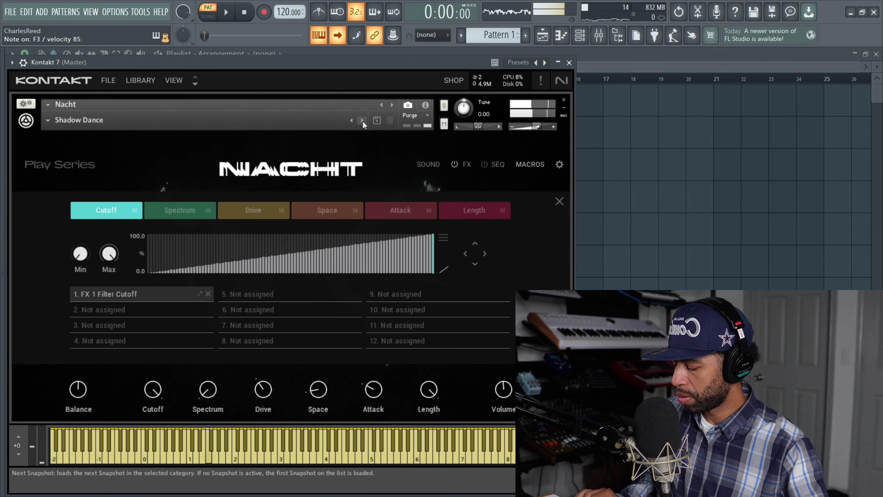
{"action": "left_click", "coordinate": [362, 120]}
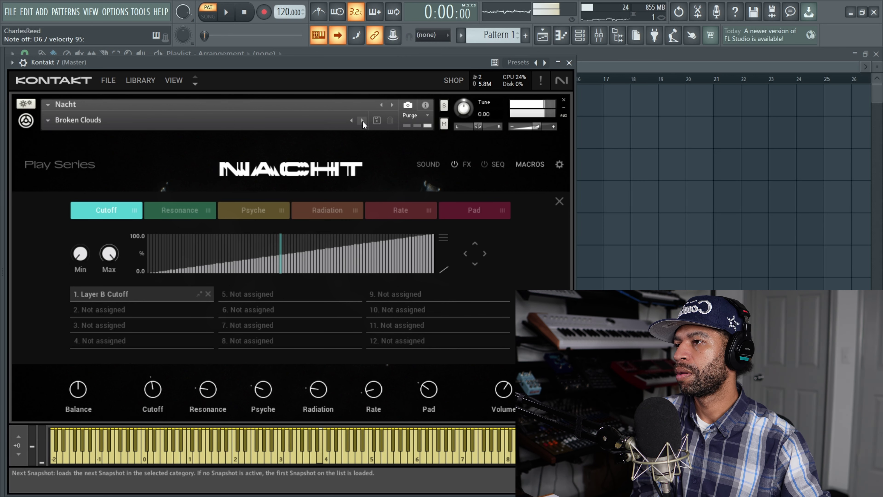
{"action": "left_click", "coordinate": [363, 120]}
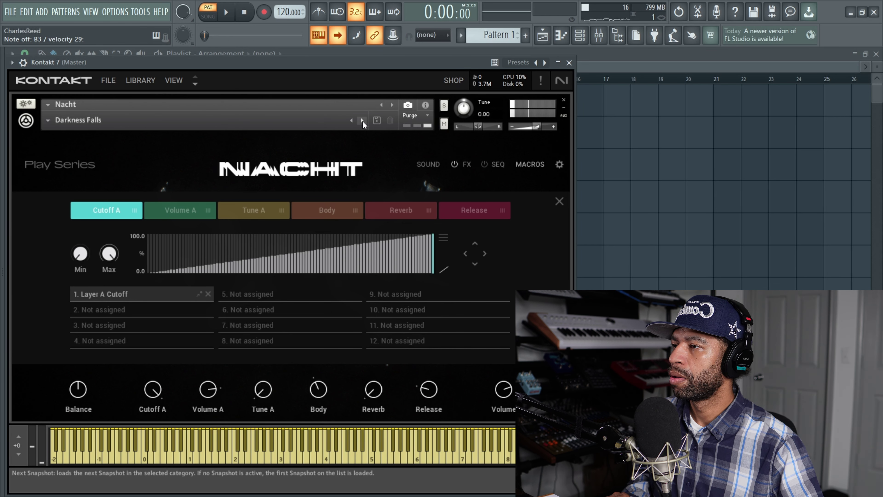
{"action": "left_click", "coordinate": [362, 120]}
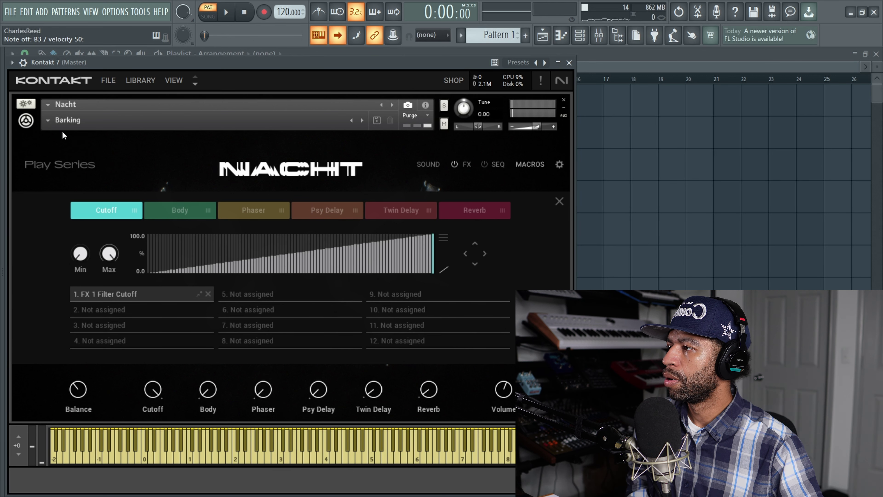
Load Miner 49er, then advance through Midnight Echo, Hertz The Hoover and Reese Talking to Plug Out.
{"action": "left_click", "coordinate": [52, 121]}
{"action": "mouse_move", "coordinate": [57, 137]}
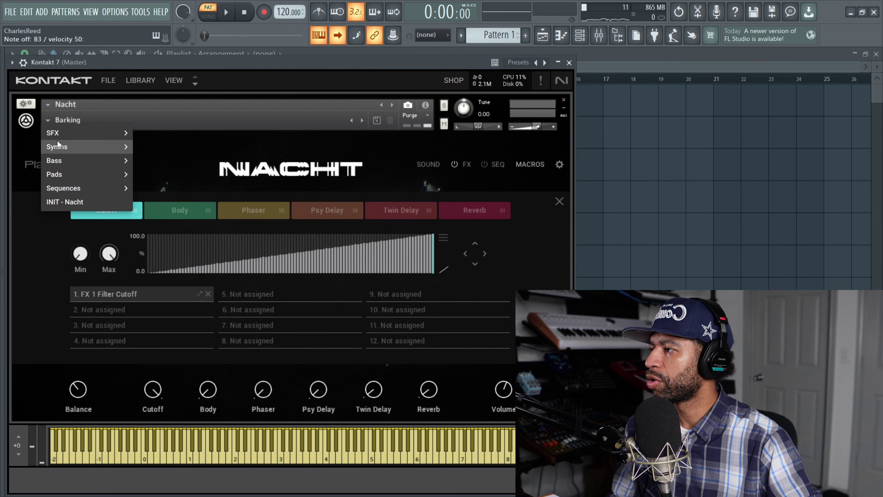
{"action": "left_click", "coordinate": [149, 143]}
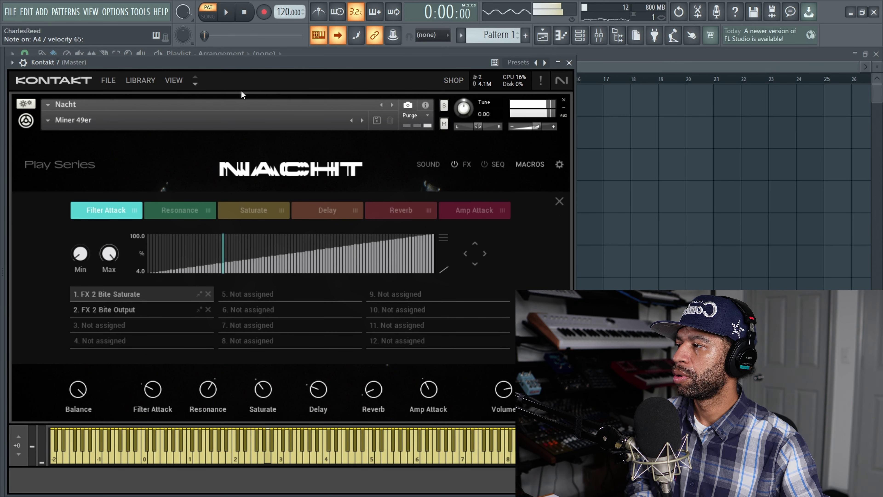
{"action": "left_click", "coordinate": [362, 120]}
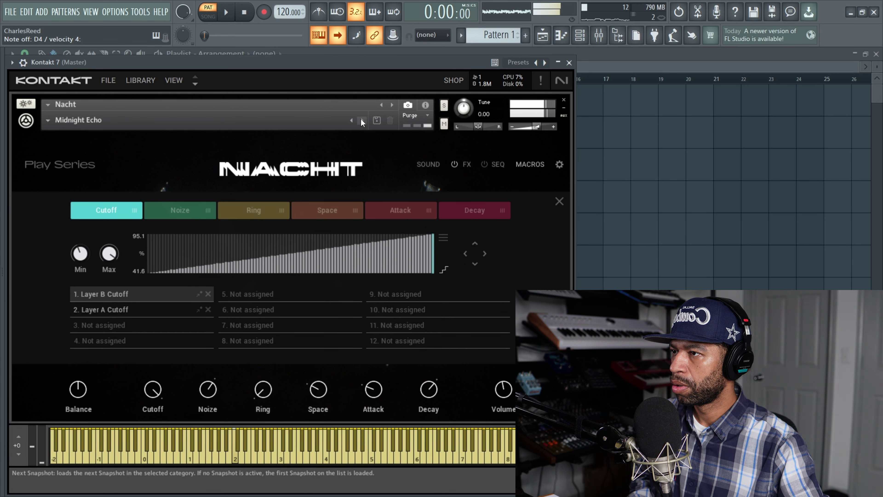
{"action": "left_click", "coordinate": [361, 120]}
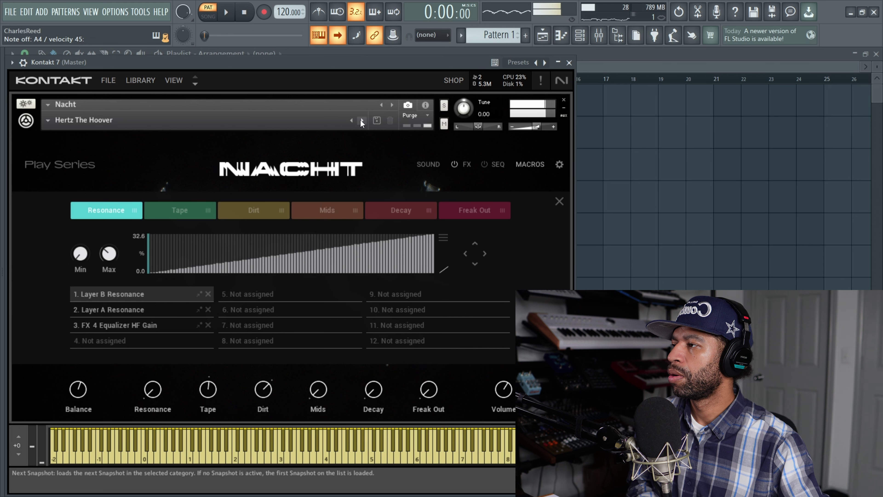
{"action": "left_click", "coordinate": [361, 120]}
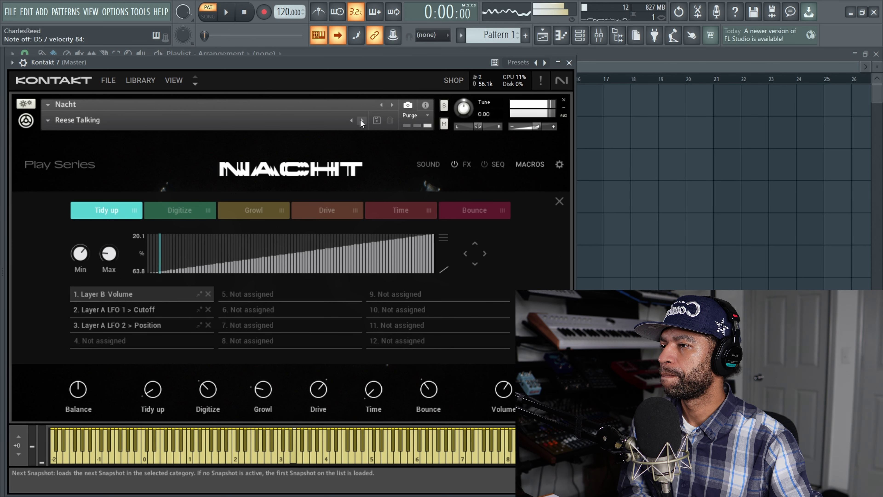
{"action": "left_click", "coordinate": [360, 120]}
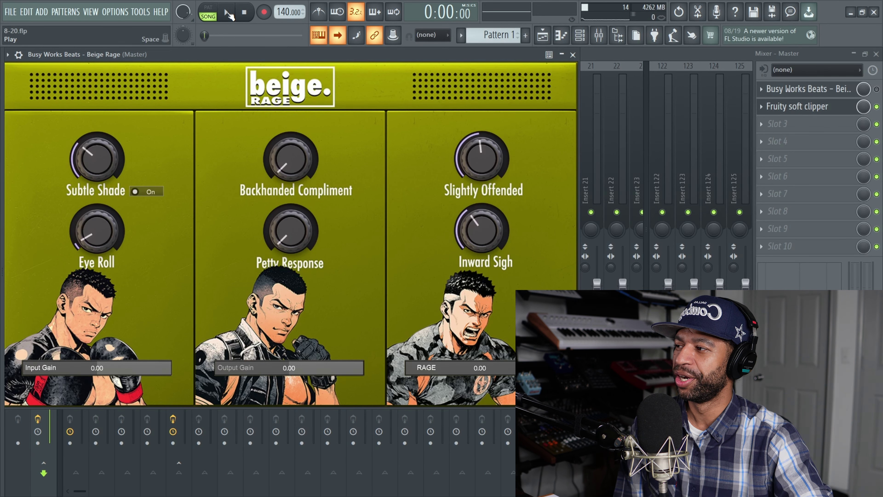
Play the song through Beige Rage on the Master channel.
{"action": "left_click", "coordinate": [228, 14]}
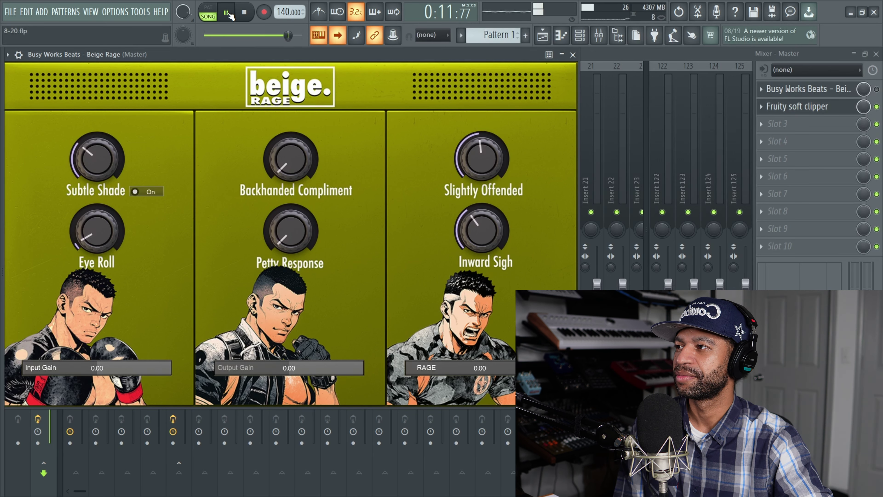
{"action": "left_click", "coordinate": [245, 14]}
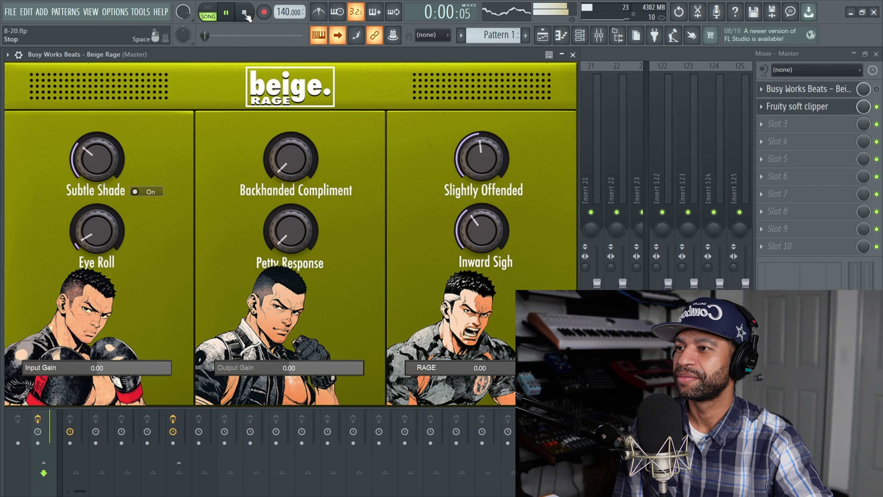
{"action": "left_click", "coordinate": [245, 14]}
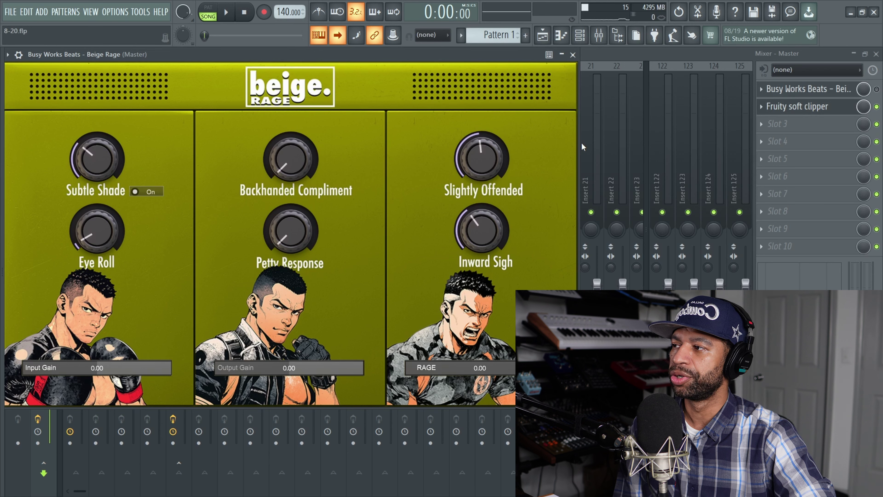
{"action": "left_click", "coordinate": [841, 89]}
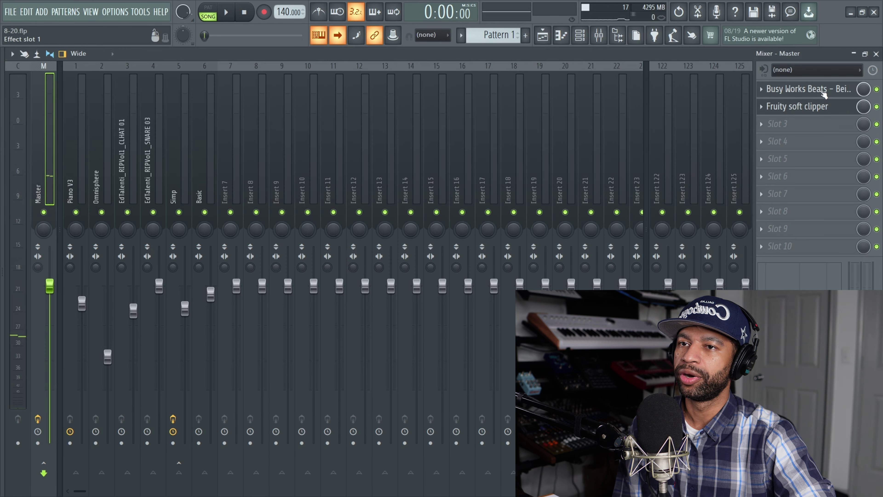
{"action": "left_click", "coordinate": [821, 90]}
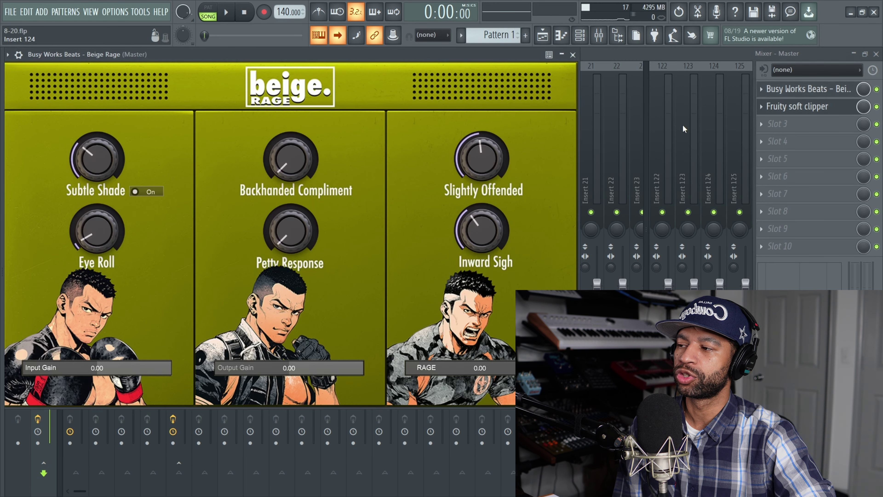
{"action": "left_click", "coordinate": [228, 14]}
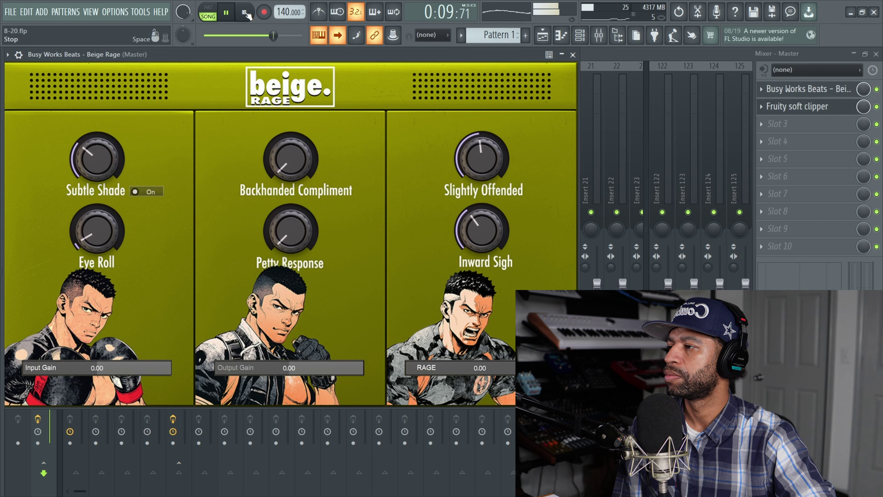
Turn Beige Rage's Eye Roll up to about 4 o'clock while restarting playback.
{"action": "left_click", "coordinate": [246, 13]}
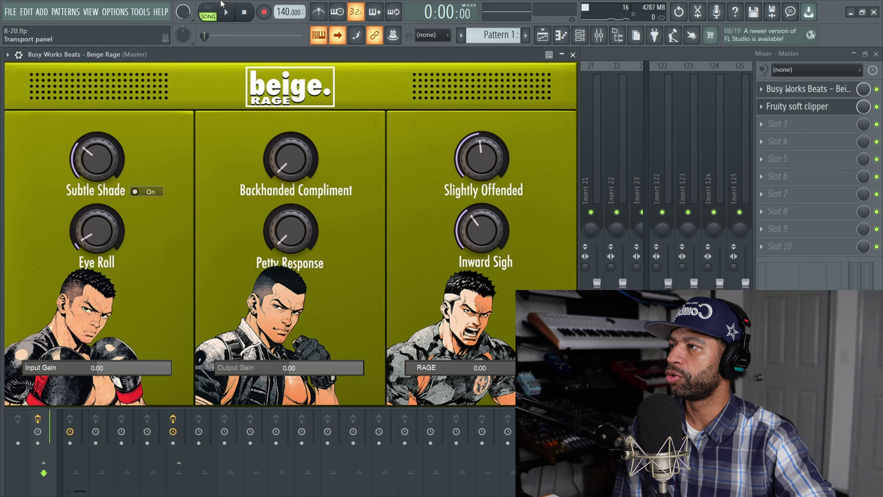
{"action": "left_click", "coordinate": [227, 14]}
{"action": "left_click_drag", "start_coordinate": [96, 237], "coordinate": [97, 125]}
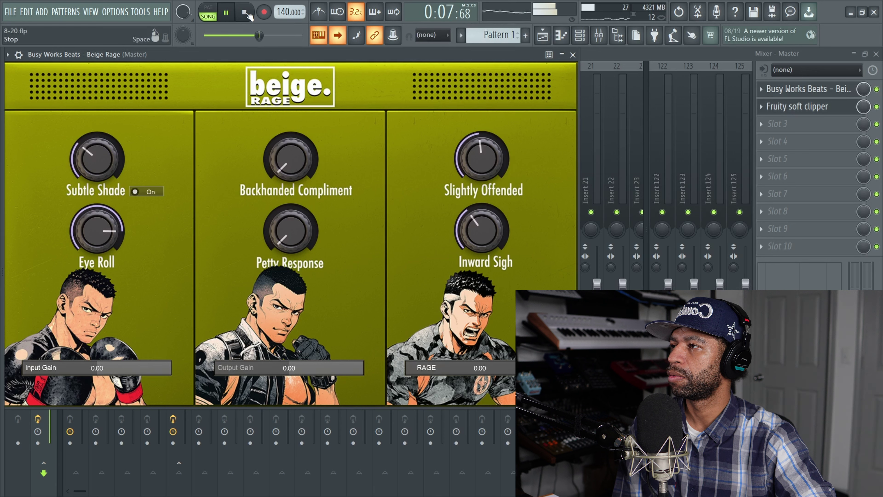
{"action": "key", "text": "space"}
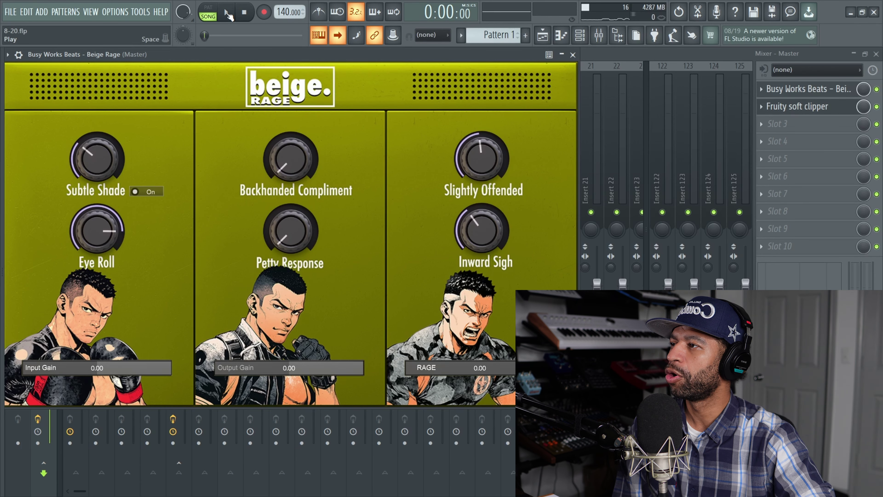
{"action": "key", "text": "space"}
{"action": "left_click_drag", "start_coordinate": [116, 227], "coordinate": [102, 196]}
Raise Subtle Shade to about 12 o'clock and Slightly Offended to about 3 o'clock, replaying the song.
{"action": "left_click_drag", "start_coordinate": [94, 161], "coordinate": [104, 98]}
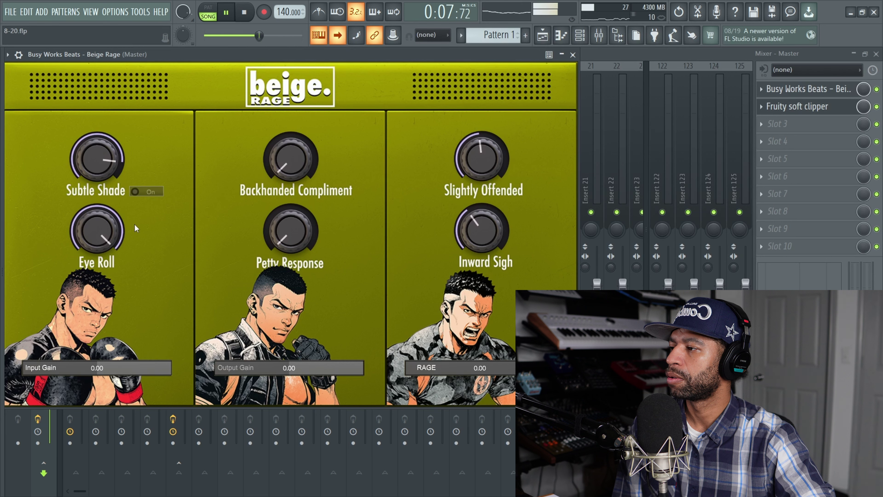
{"action": "key", "text": "space"}
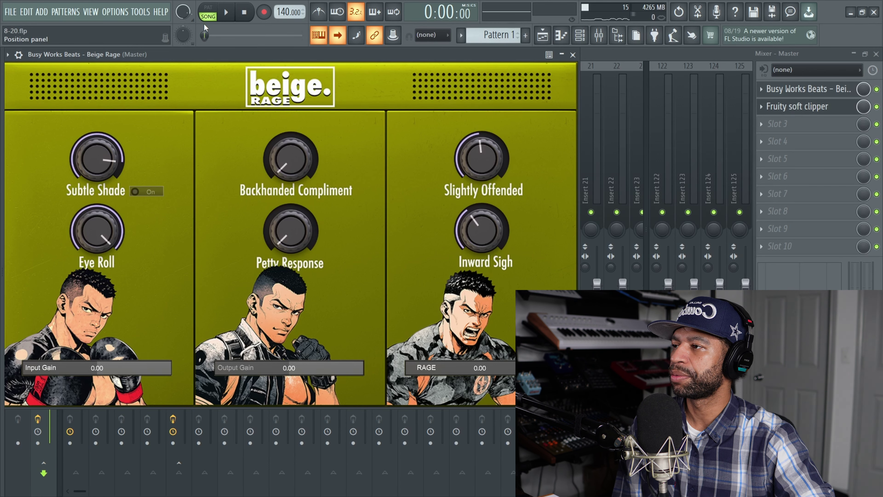
{"action": "left_click", "coordinate": [228, 16]}
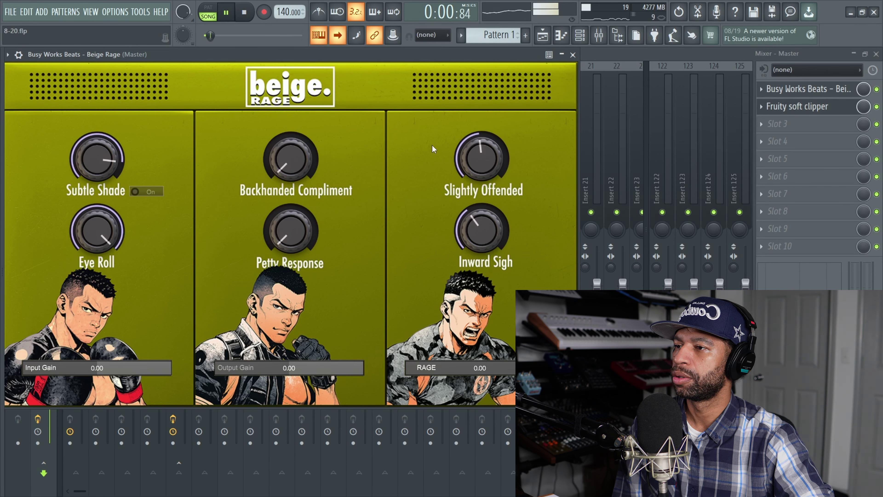
{"action": "left_click_drag", "start_coordinate": [463, 150], "coordinate": [459, 112]}
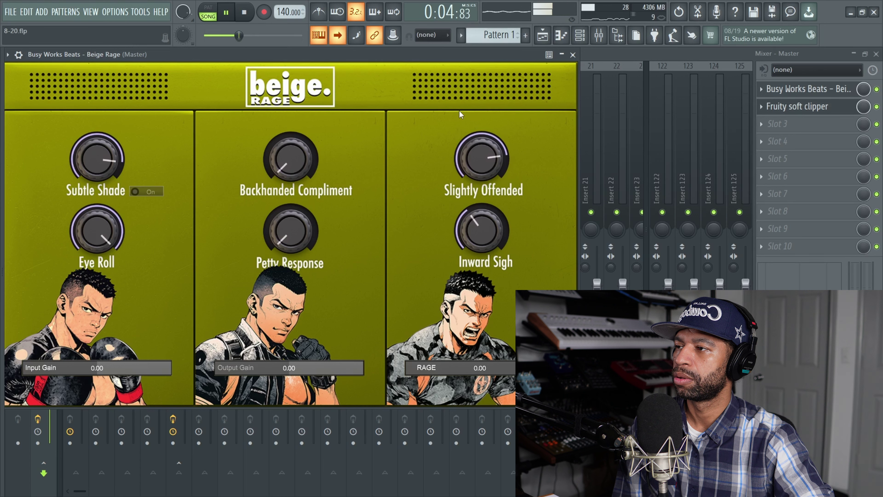
Ease Beige Rage's Slightly Offended down and turn Inward Sigh up while auditioning.
{"action": "left_click", "coordinate": [244, 12]}
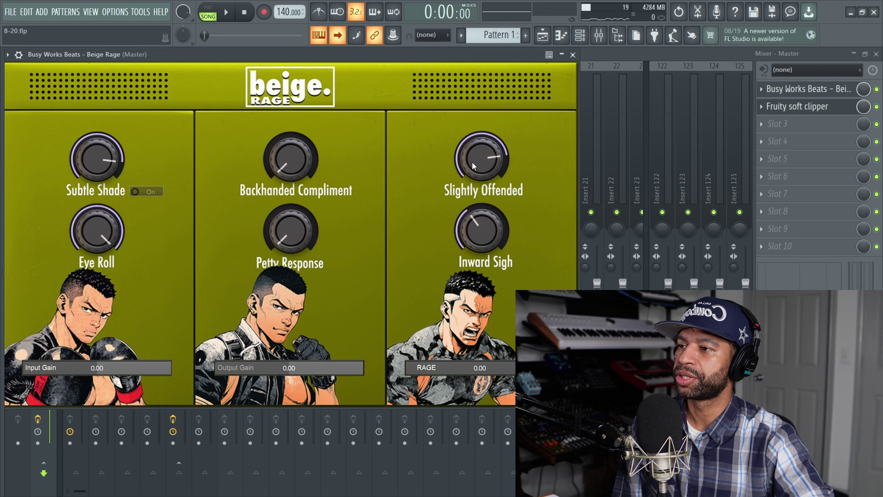
{"action": "left_click_drag", "start_coordinate": [472, 162], "coordinate": [469, 178]}
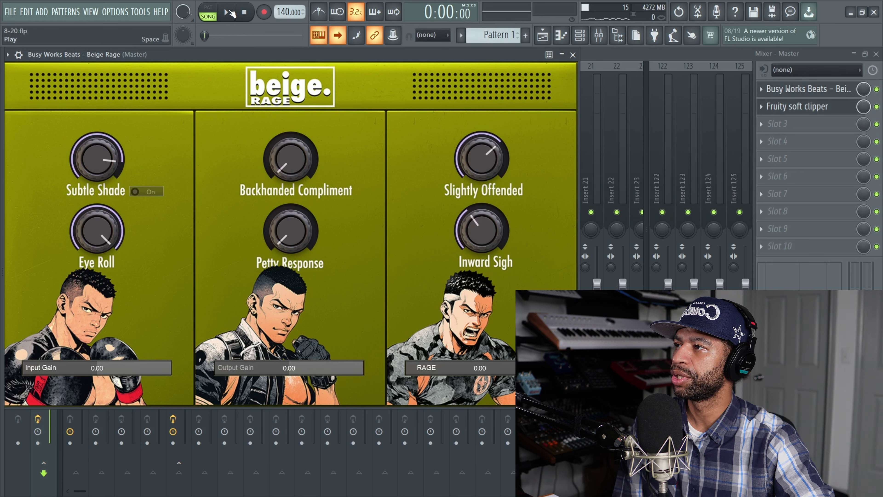
{"action": "key", "text": "space"}
{"action": "left_click_drag", "start_coordinate": [475, 233], "coordinate": [476, 124]}
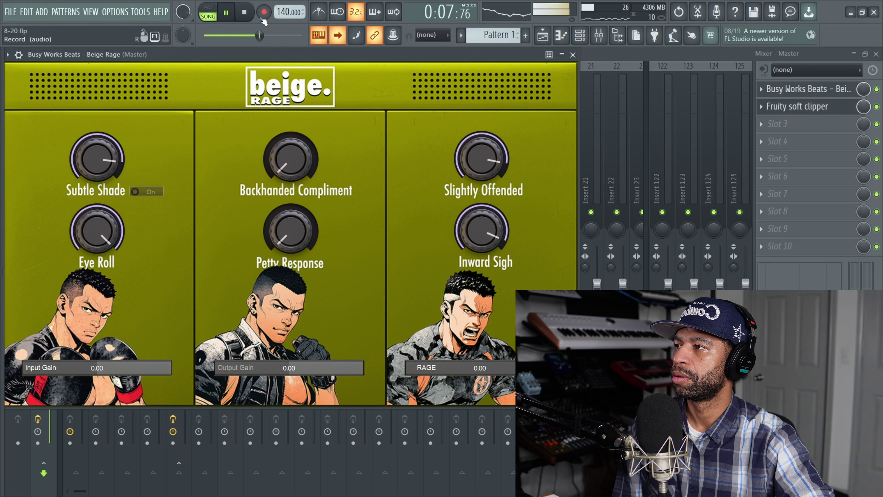
{"action": "key", "text": "space"}
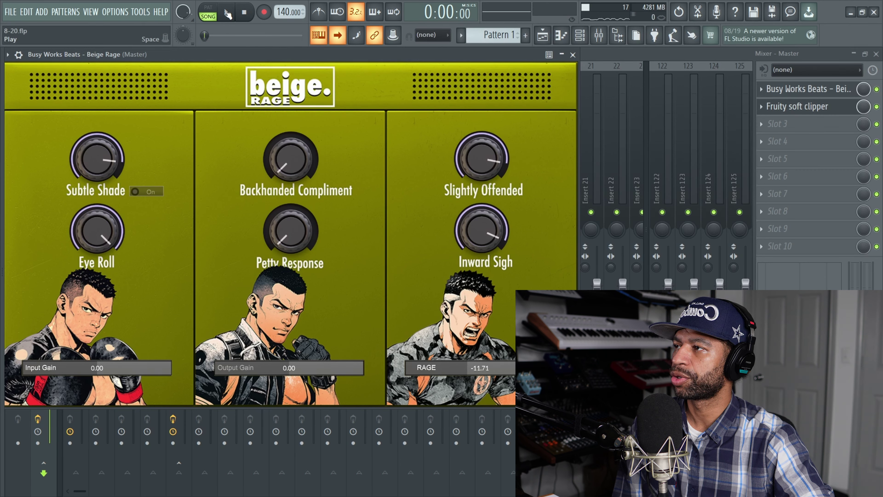
During playback, lower the RAGE level to -15.49 and pull Slightly Offended further down.
{"action": "left_click", "coordinate": [228, 14]}
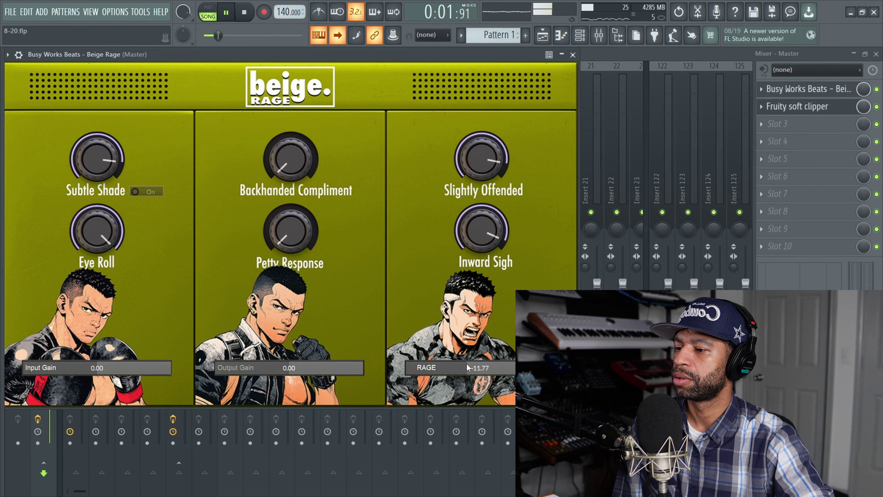
{"action": "left_click_drag", "start_coordinate": [466, 363], "coordinate": [438, 364]}
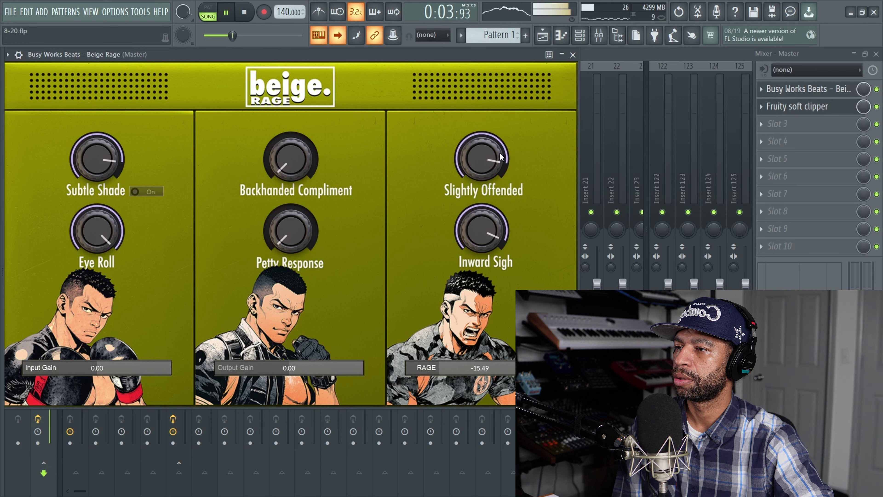
{"action": "left_click_drag", "start_coordinate": [500, 156], "coordinate": [463, 209]}
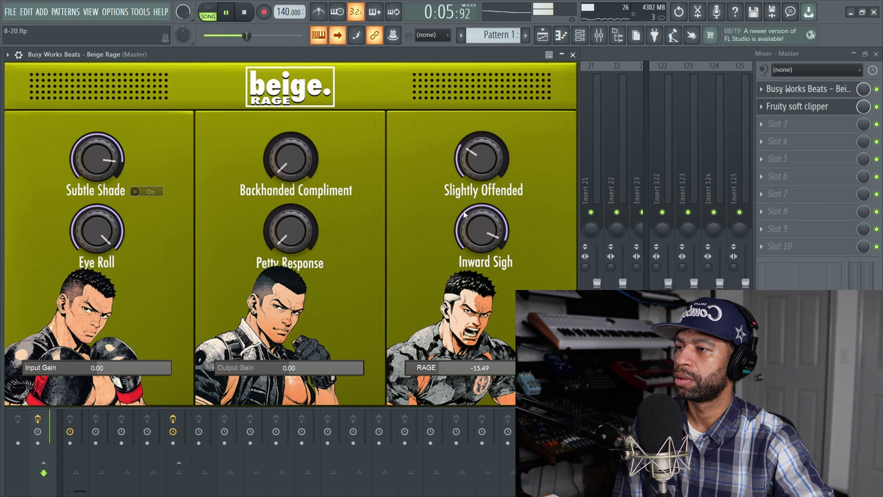
{"action": "left_click_drag", "start_coordinate": [473, 170], "coordinate": [471, 174]}
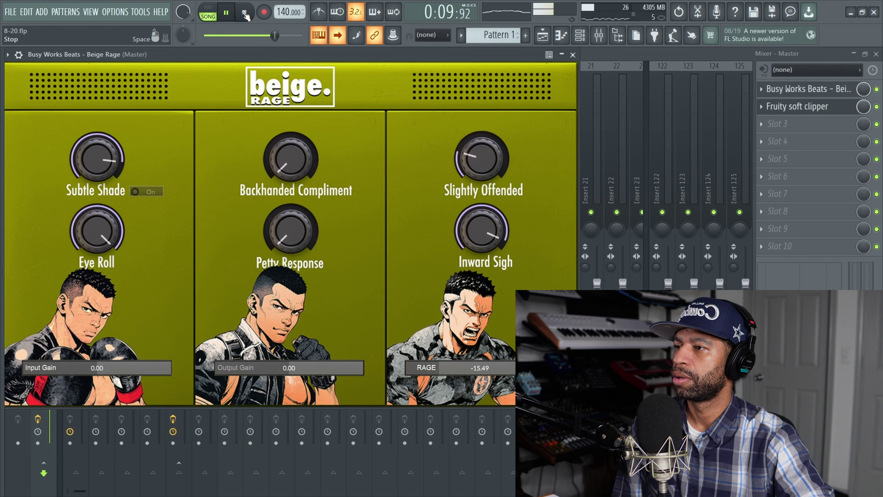
{"action": "left_click", "coordinate": [246, 16]}
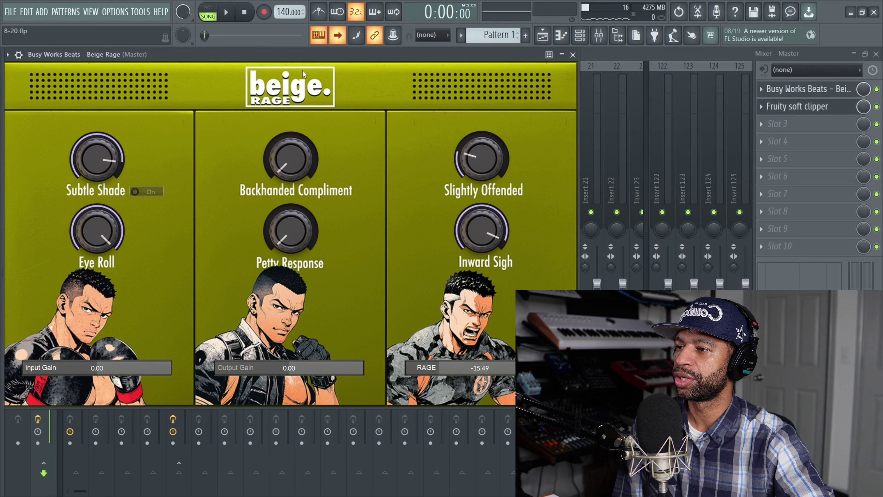
During playback, set Inward Sigh to about twelve o'clock and nudge Slightly Offended up.
{"action": "left_click", "coordinate": [229, 14]}
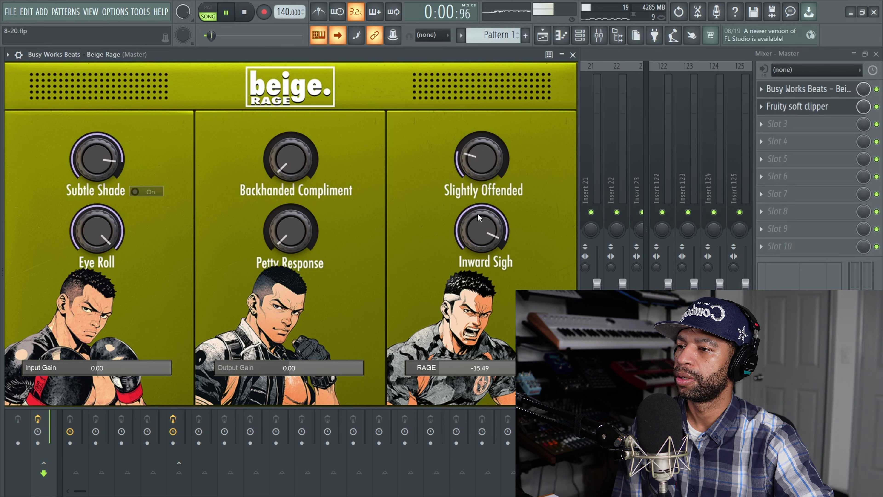
{"action": "left_click_drag", "start_coordinate": [478, 212], "coordinate": [443, 262]}
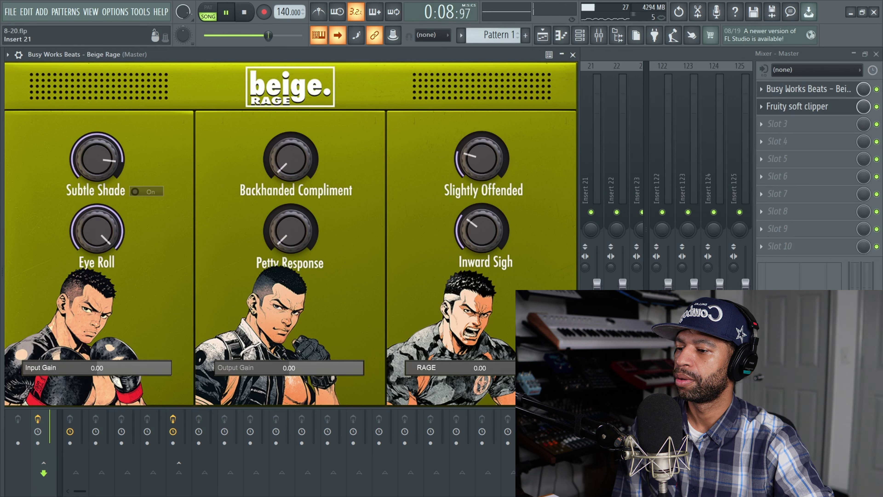
{"action": "left_click_drag", "start_coordinate": [481, 228], "coordinate": [501, 165]}
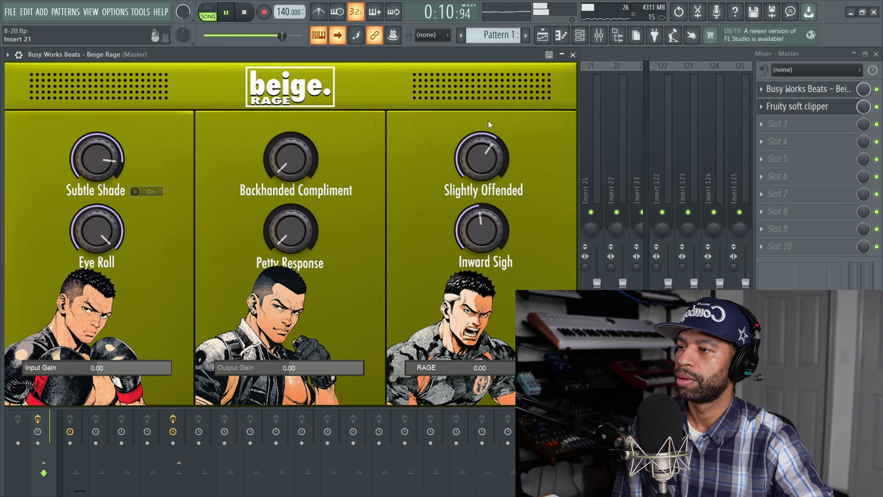
{"action": "left_click_drag", "start_coordinate": [488, 121], "coordinate": [497, 111]}
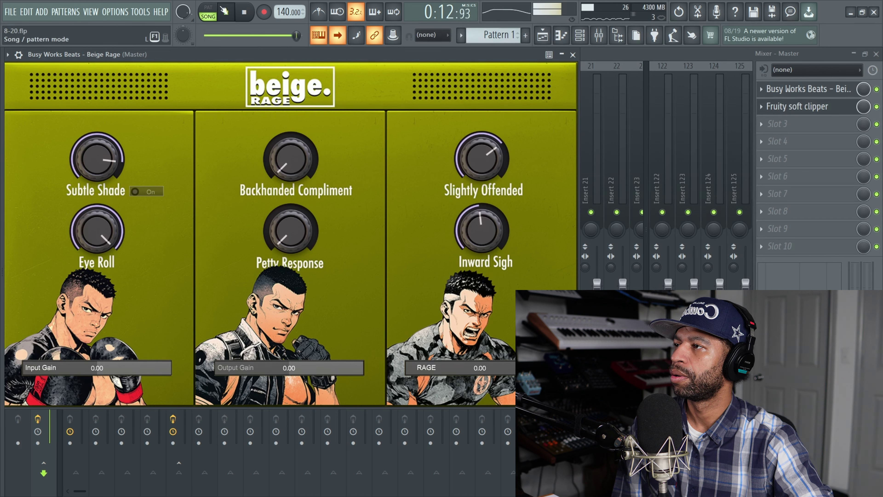
{"action": "left_click", "coordinate": [244, 11]}
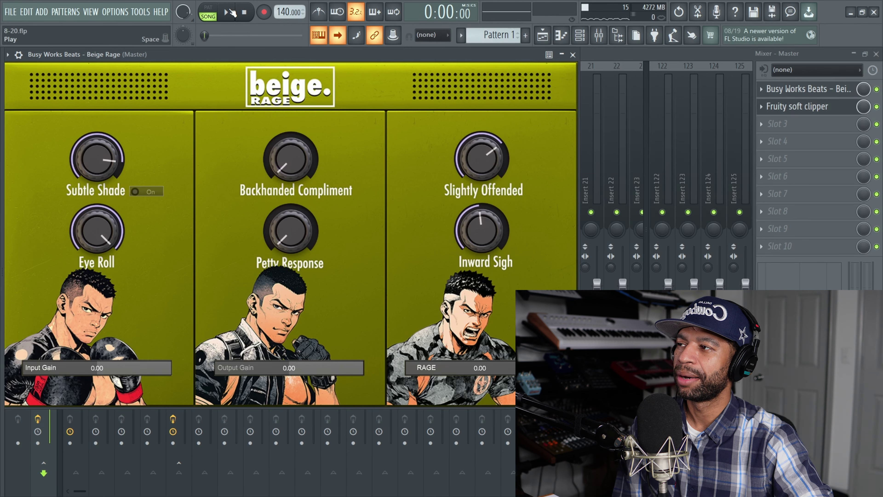
Raise Petty Response and set Backhanded Compliment to about ten o'clock while listening.
{"action": "left_click", "coordinate": [231, 13]}
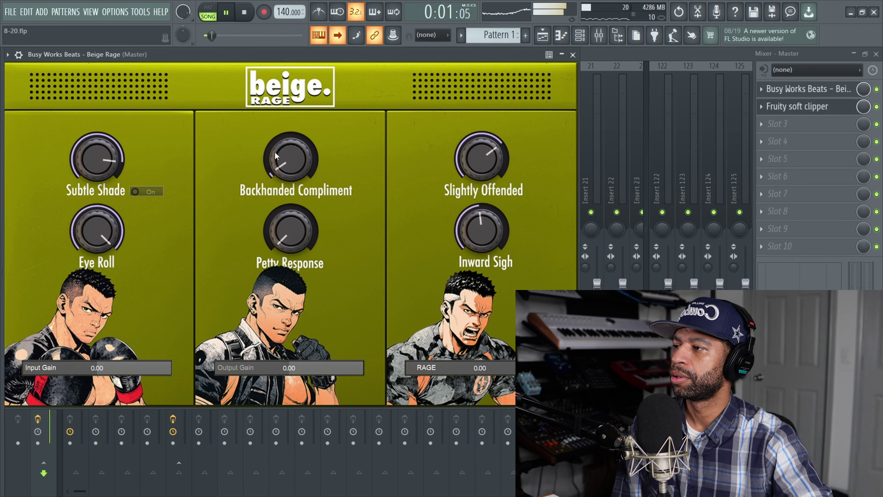
{"action": "left_click_drag", "start_coordinate": [274, 151], "coordinate": [275, 123]}
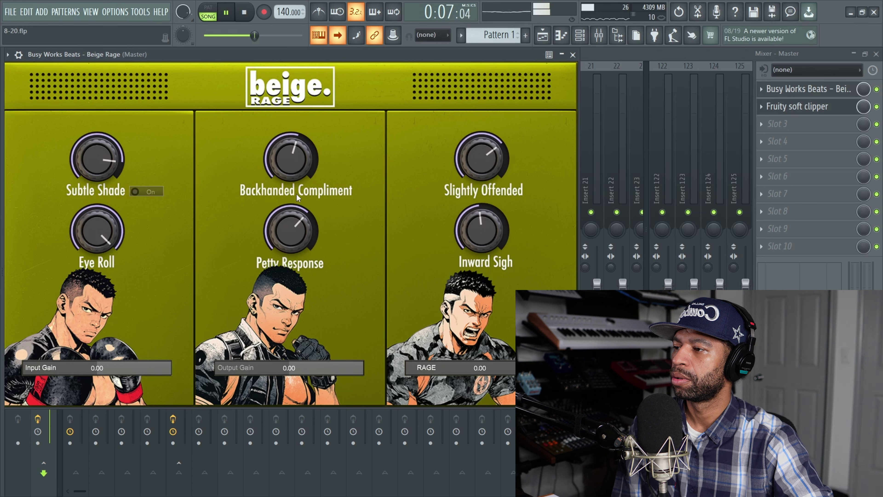
{"action": "left_click_drag", "start_coordinate": [292, 226], "coordinate": [292, 221]}
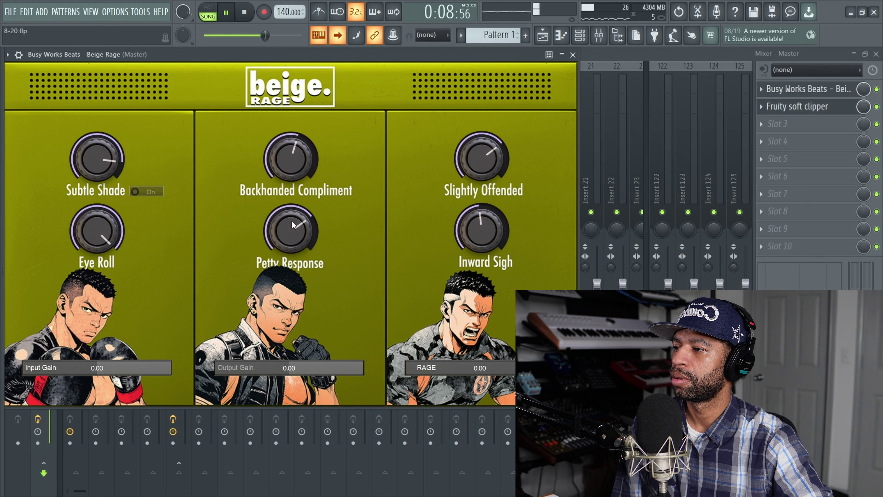
{"action": "left_click", "coordinate": [245, 13]}
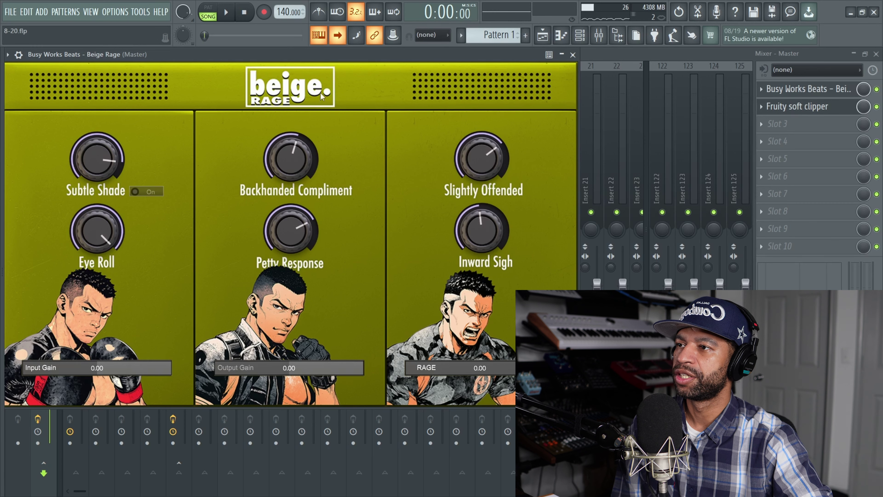
{"action": "left_click", "coordinate": [230, 16]}
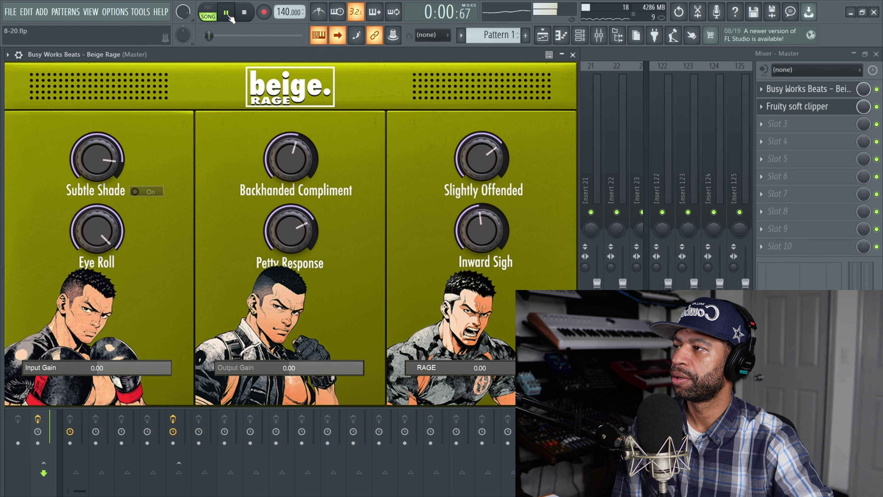
{"action": "left_click_drag", "start_coordinate": [291, 162], "coordinate": [275, 192]}
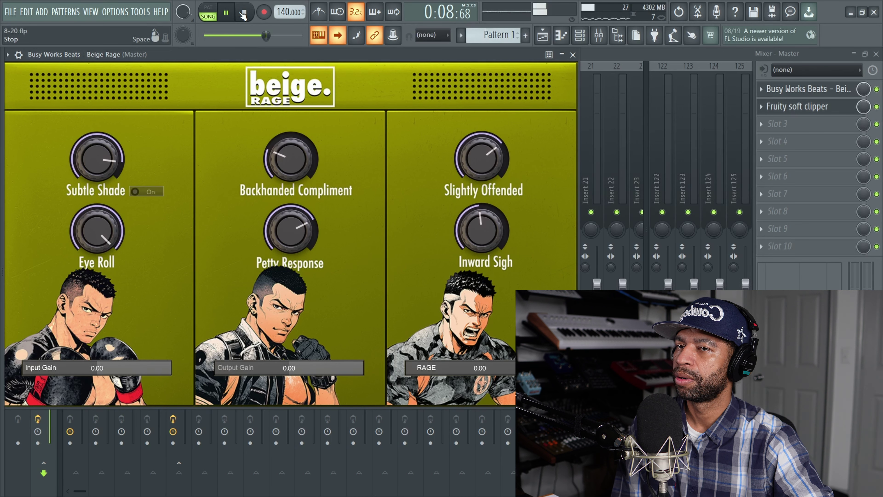
{"action": "left_click", "coordinate": [243, 14]}
Close Beige Rage and solo the Piano V3 and Omnisphere mixer tracks.
{"action": "left_click", "coordinate": [572, 55]}
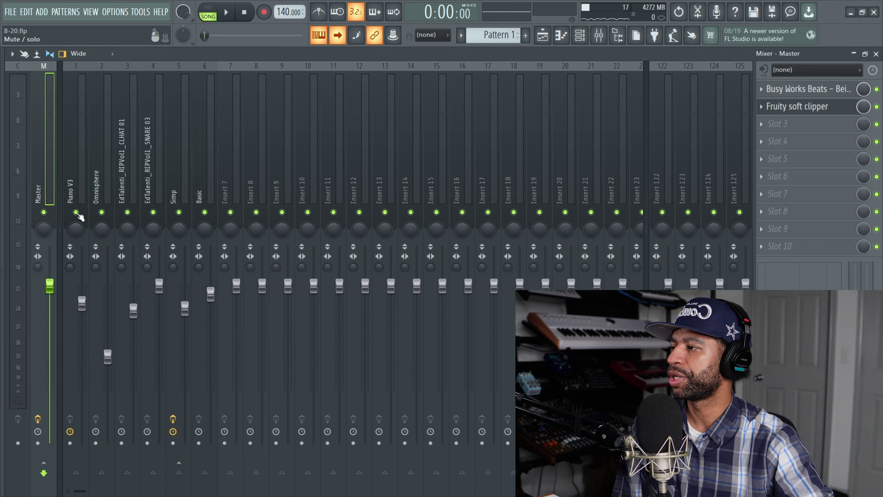
{"action": "left_click", "coordinate": [75, 212], "text": "ctrl"}
{"action": "left_click", "coordinate": [102, 211]}
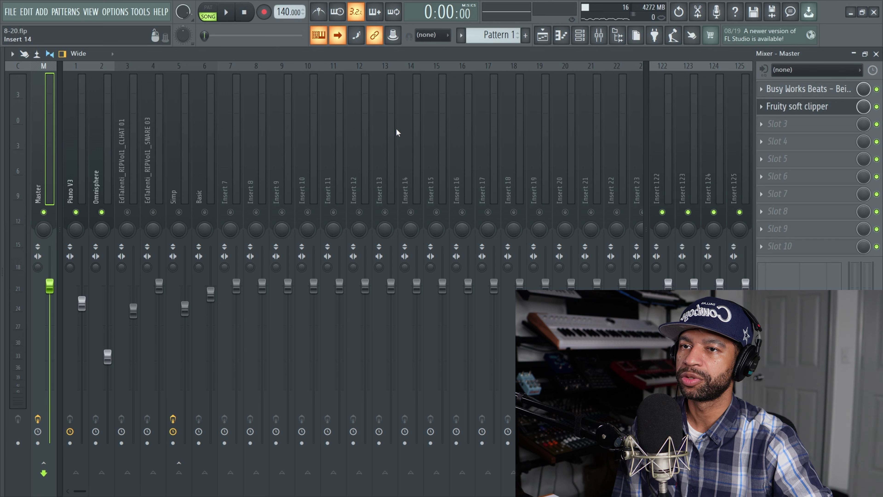
Reopen Beige Rage on the master and audition the mix with the effect active.
{"action": "left_click", "coordinate": [792, 89]}
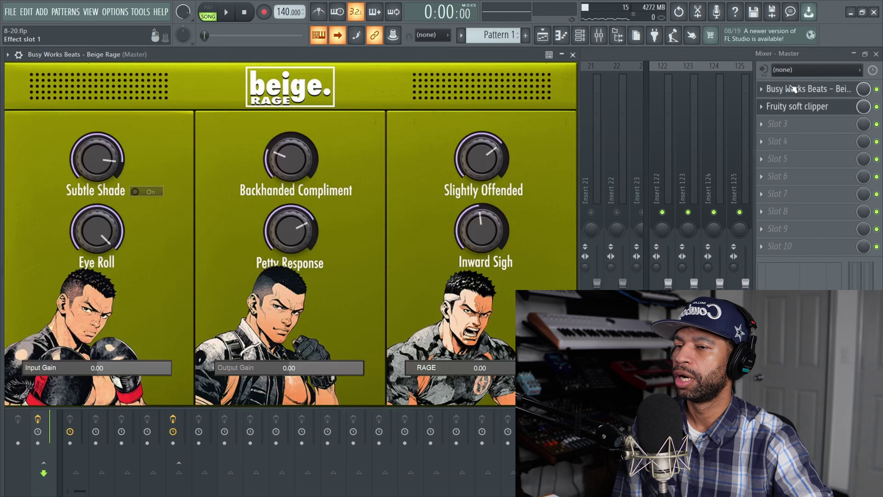
{"action": "left_click", "coordinate": [229, 14]}
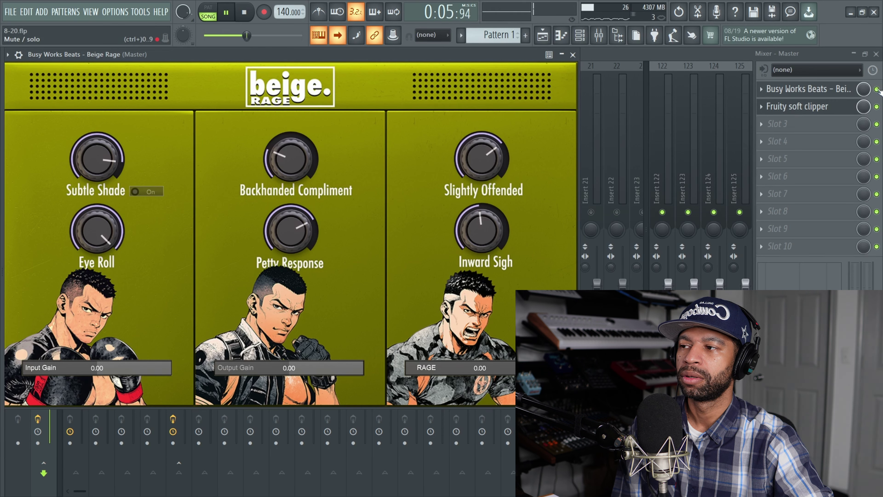
{"action": "scroll", "coordinate": [307, 239], "scroll_direction": "down", "scroll_amount": 2}
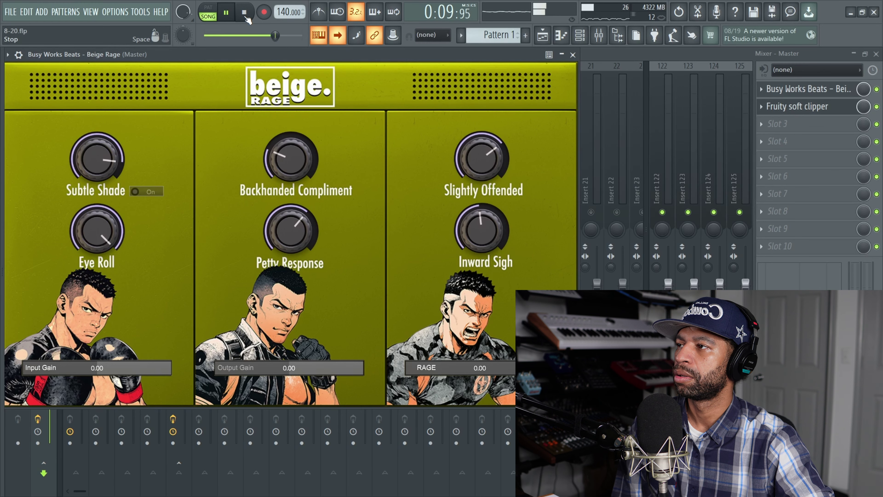
{"action": "left_click", "coordinate": [247, 18]}
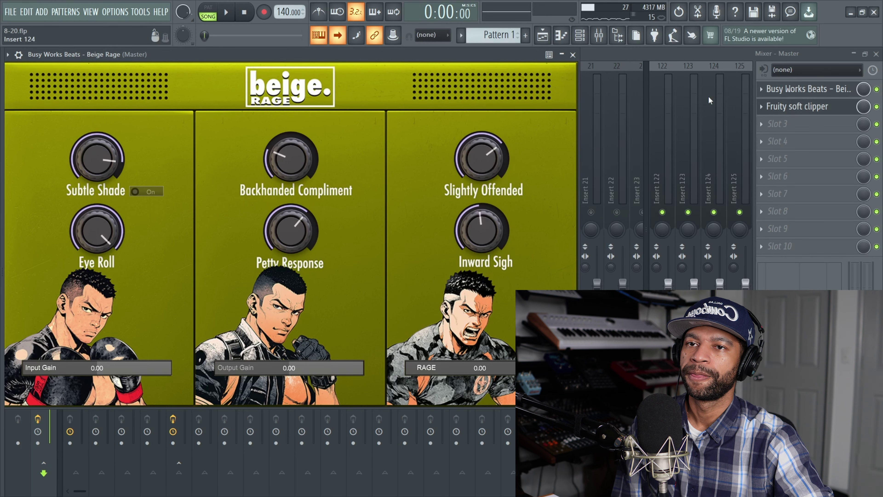
{"action": "key", "text": "Escape"}
Bypass Beige Rage to hear the dry mix, then set Eye Roll to twelve o'clock.
{"action": "left_click", "coordinate": [877, 90]}
{"action": "left_click", "coordinate": [810, 89]}
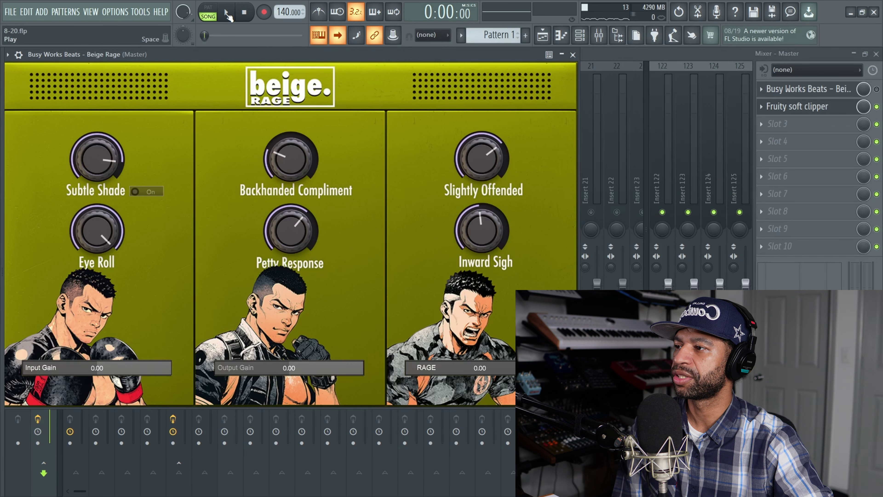
{"action": "left_click", "coordinate": [228, 16]}
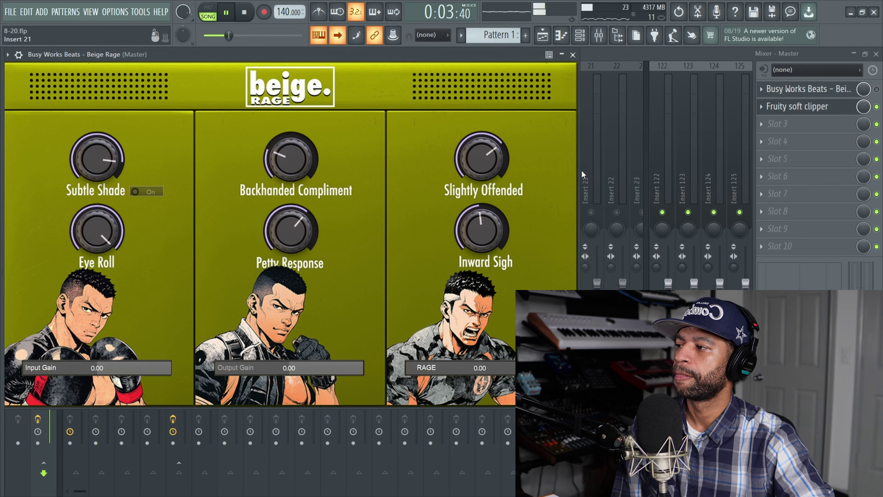
{"action": "left_click", "coordinate": [799, 91]}
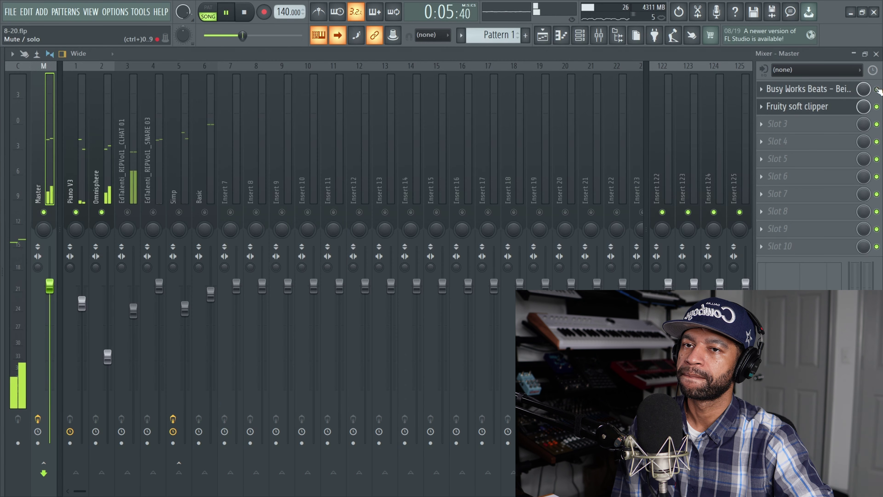
{"action": "left_click", "coordinate": [799, 91]}
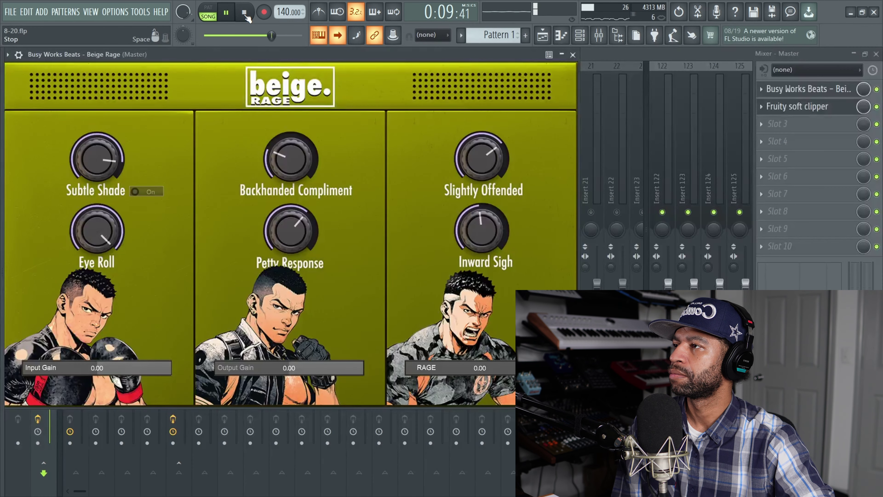
{"action": "left_click", "coordinate": [244, 13]}
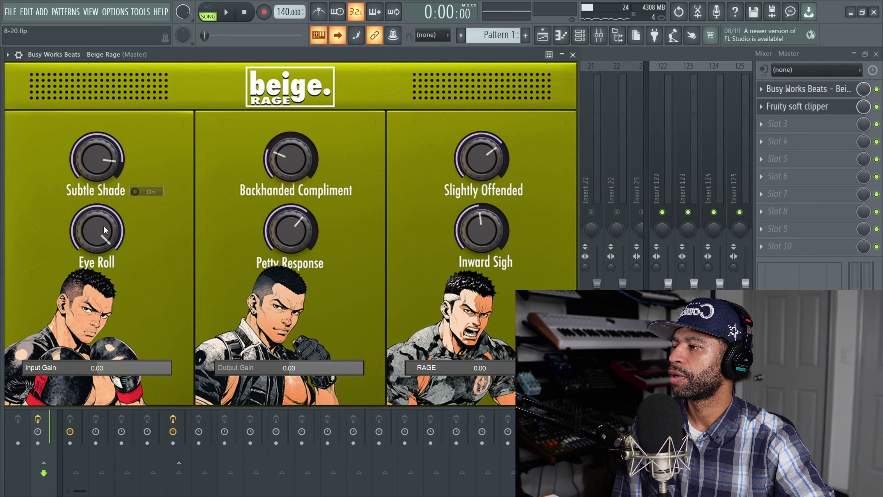
{"action": "left_click_drag", "start_coordinate": [105, 230], "coordinate": [105, 245]}
Audition the centred Eye Roll setting, then ease Subtle Shade down slightly during playback.
{"action": "left_click", "coordinate": [228, 13]}
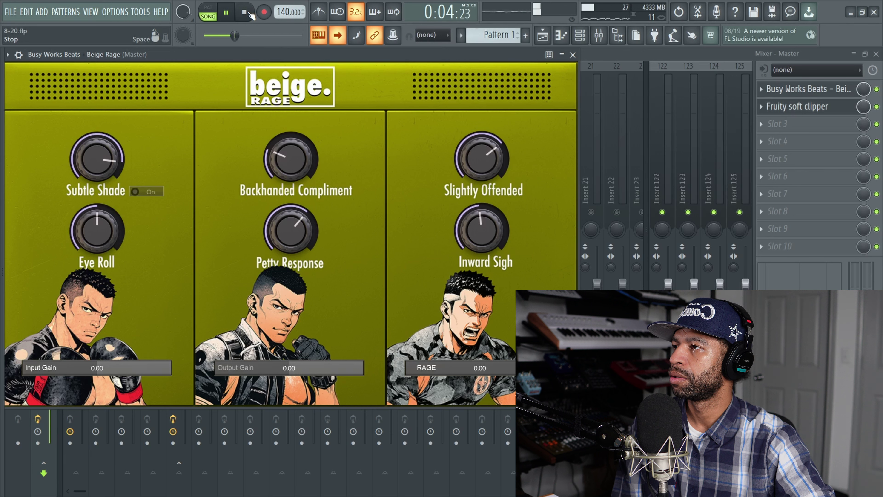
{"action": "left_click", "coordinate": [248, 13]}
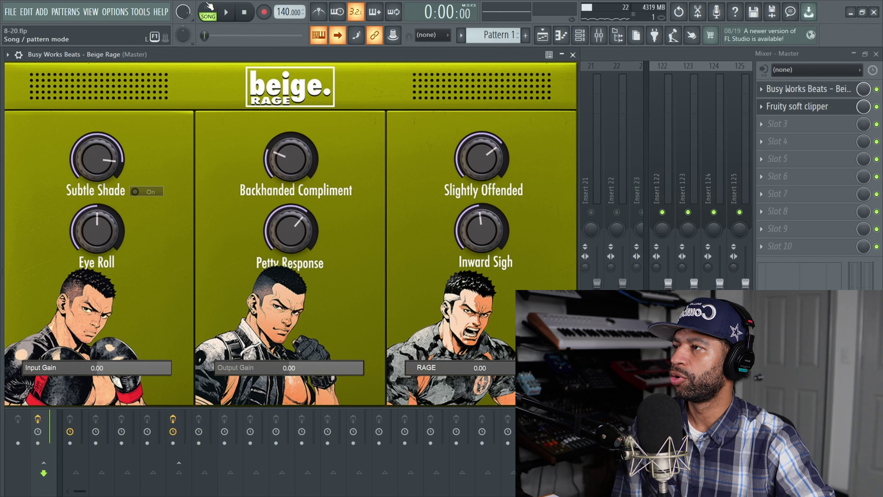
{"action": "key", "text": "space"}
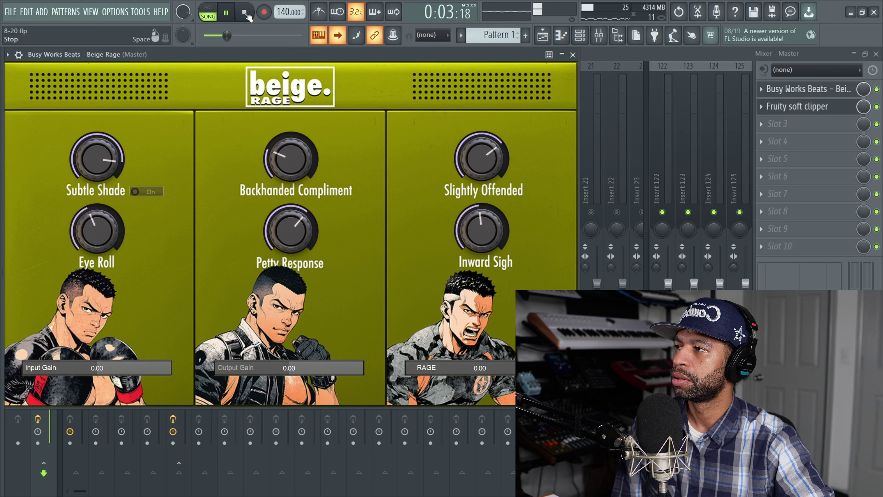
{"action": "left_click", "coordinate": [246, 13]}
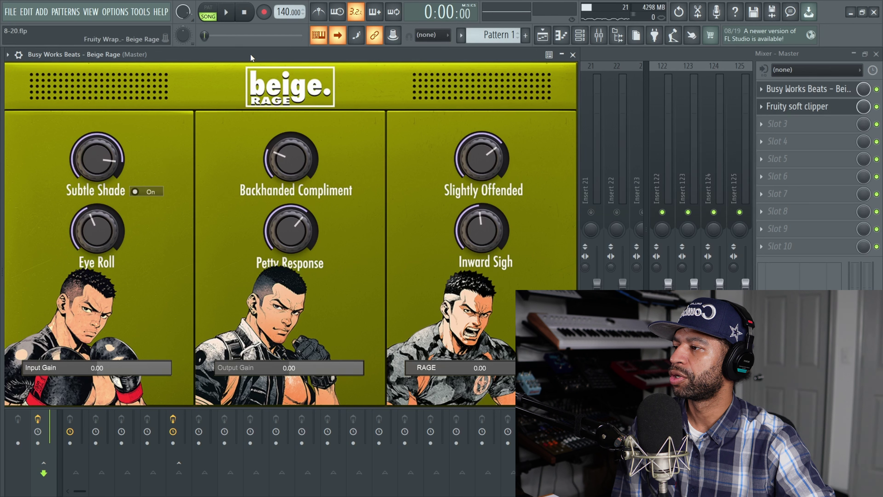
{"action": "left_click", "coordinate": [234, 15]}
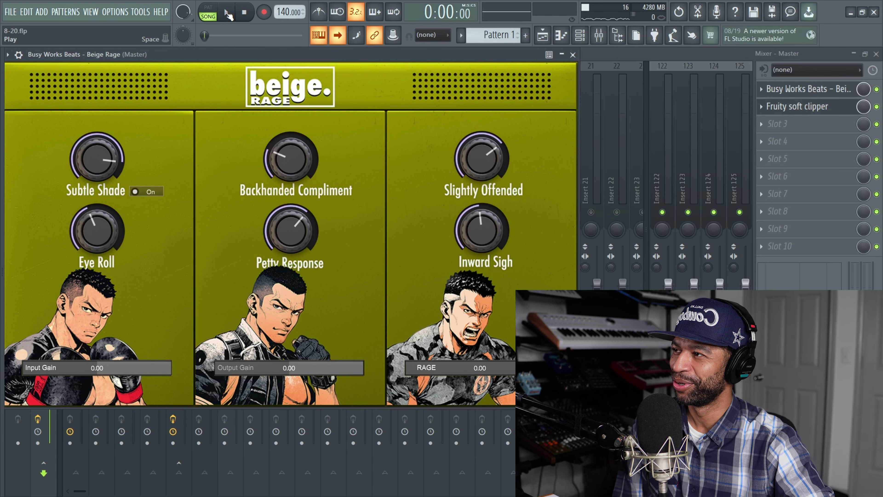
{"action": "left_click_drag", "start_coordinate": [110, 155], "coordinate": [105, 162]}
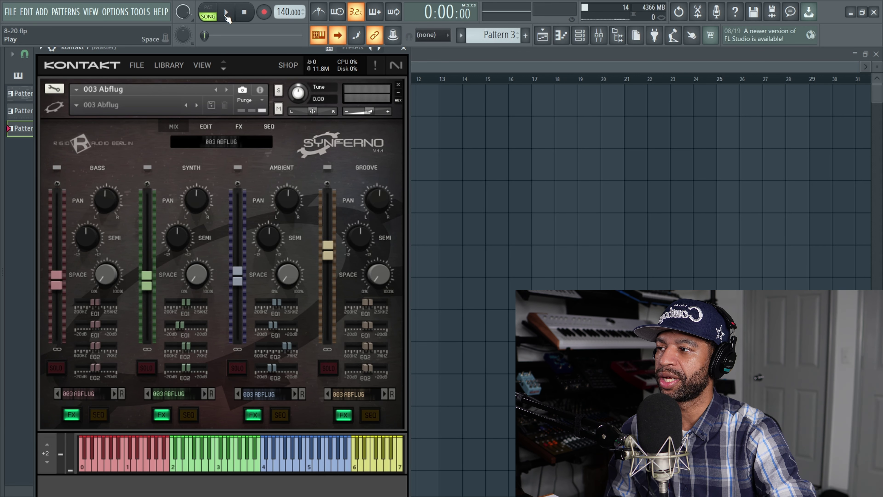
Switch to pattern mode and audition Pattern 3 with Synferno's 003 Abflug preset.
{"action": "left_click", "coordinate": [227, 17]}
{"action": "left_click", "coordinate": [245, 14]}
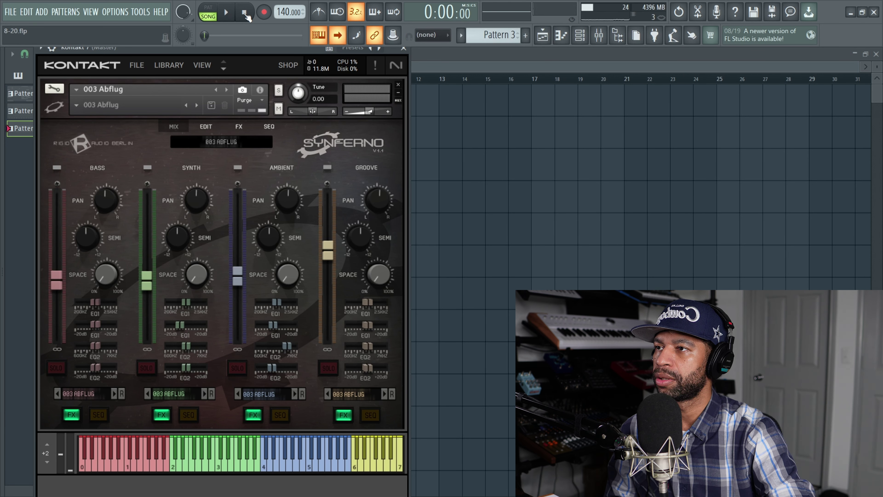
{"action": "left_click", "coordinate": [207, 7]}
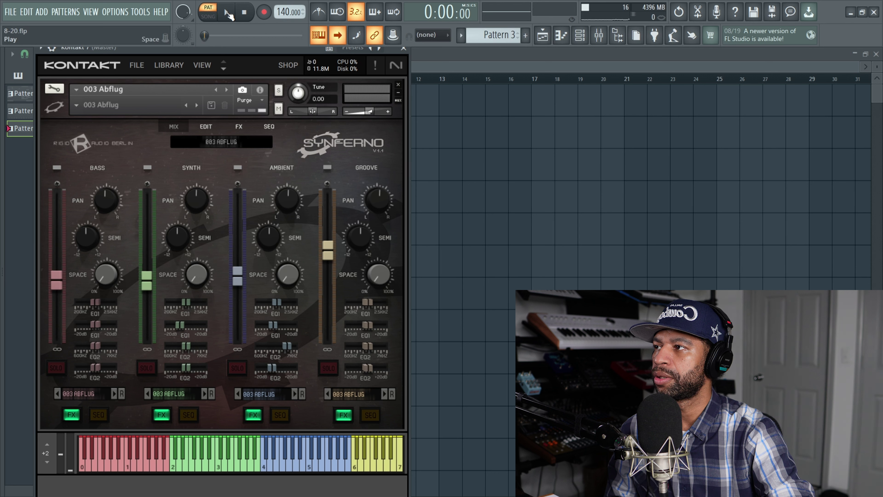
{"action": "left_click", "coordinate": [226, 14]}
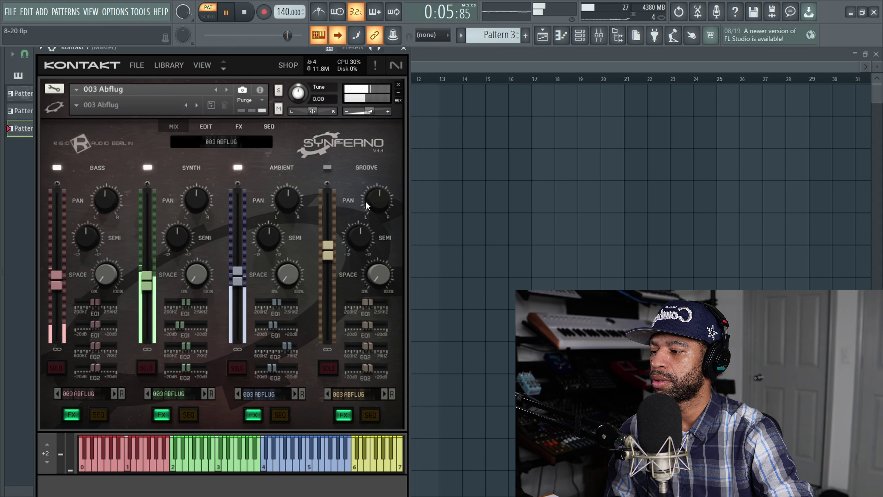
{"action": "left_click", "coordinate": [246, 15]}
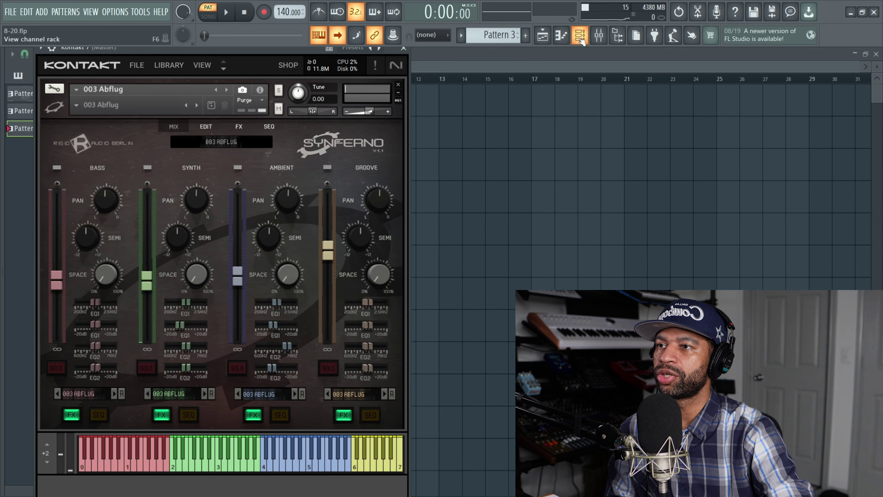
{"action": "left_click", "coordinate": [561, 36]}
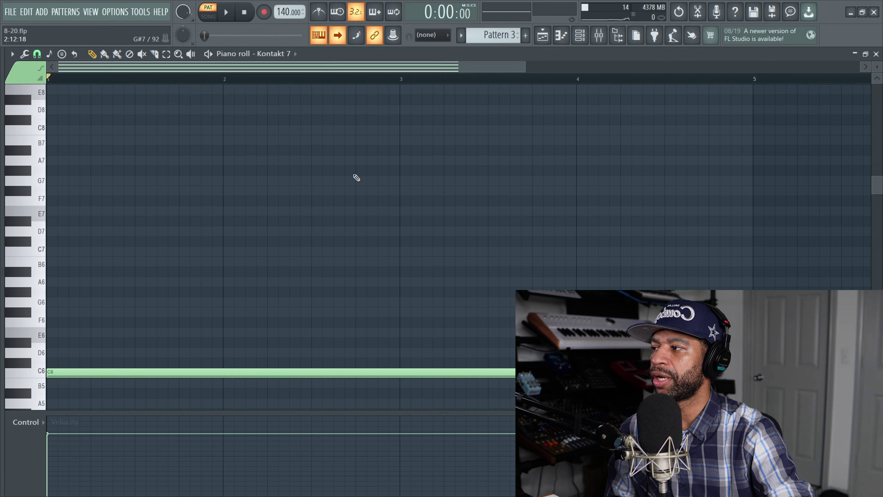
Draw a C8 note from bar 1 to about bar 5 above the C6 and play it.
{"action": "left_click", "coordinate": [35, 255]}
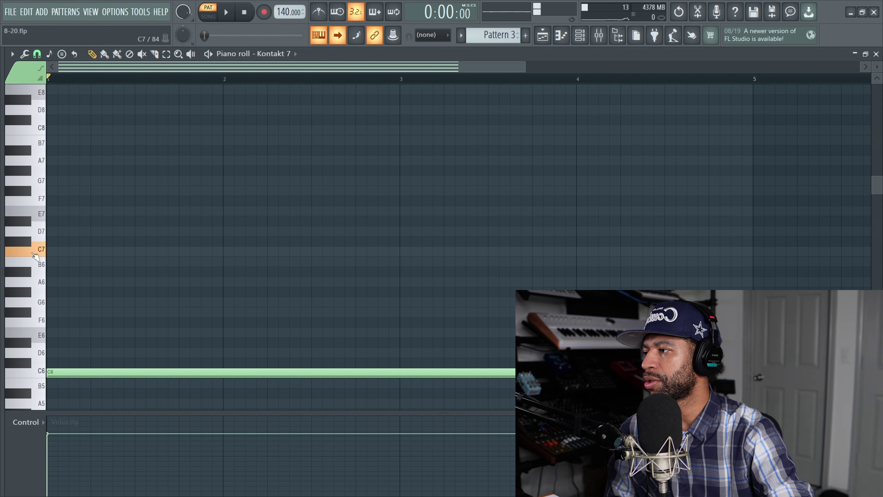
{"action": "left_click", "coordinate": [34, 128]}
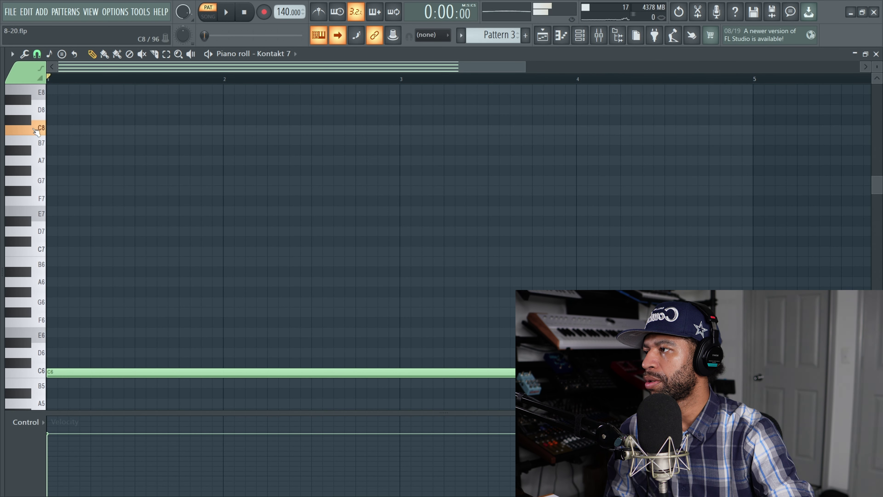
{"action": "left_click", "coordinate": [53, 128]}
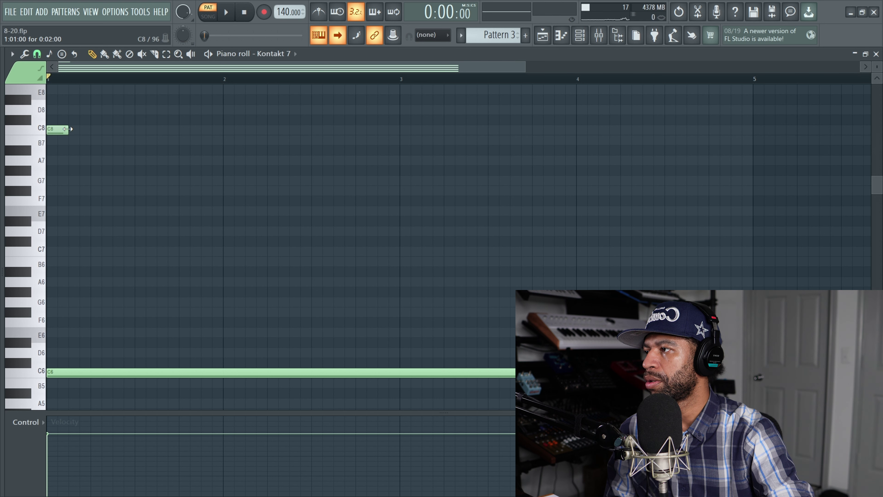
{"action": "left_click_drag", "start_coordinate": [67, 129], "coordinate": [729, 233]}
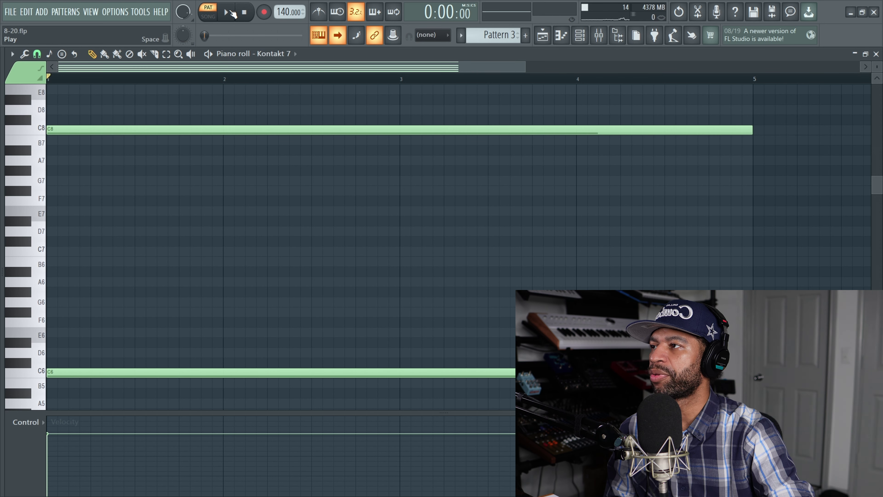
{"action": "left_click", "coordinate": [233, 13]}
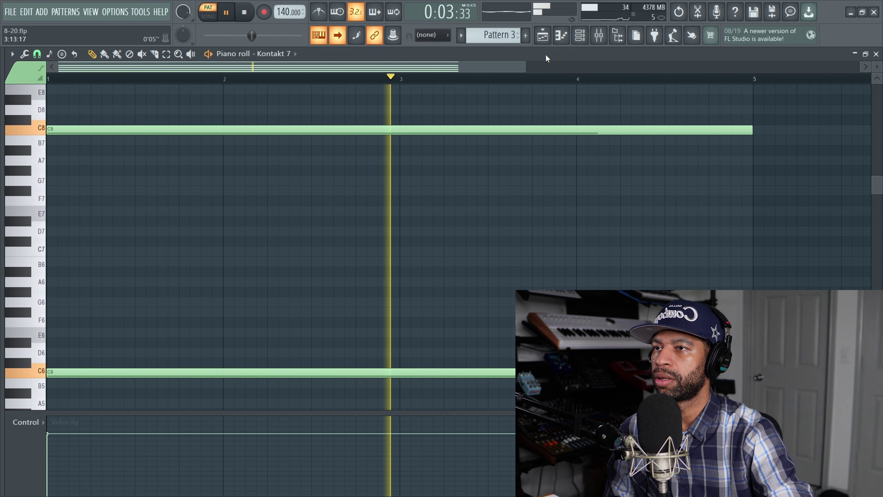
{"action": "left_click", "coordinate": [584, 39]}
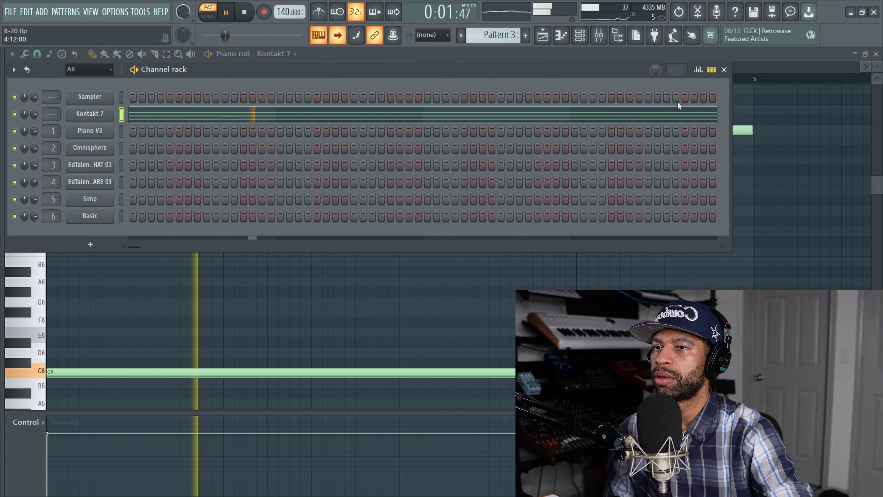
{"action": "left_click", "coordinate": [725, 70]}
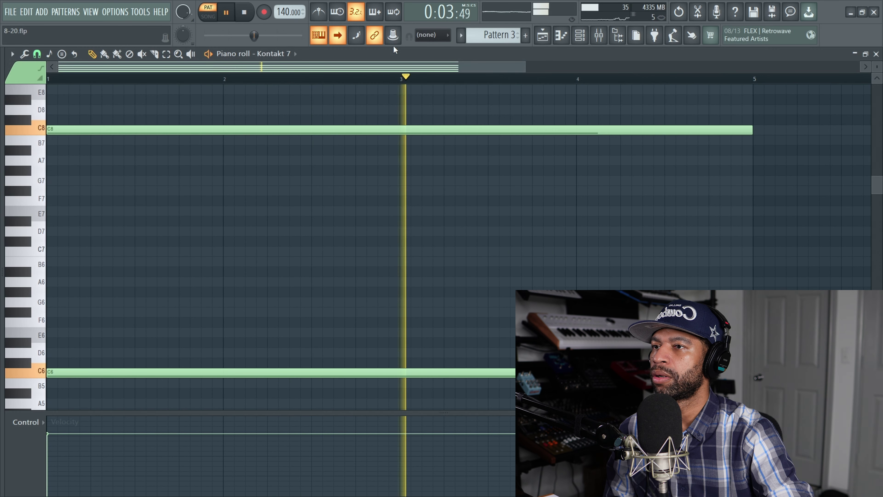
{"action": "left_click", "coordinate": [245, 12]}
Load Synferno's 004 Abomination instrument in Kontakt 7 and play the pattern with it.
{"action": "left_click", "coordinate": [208, 54]}
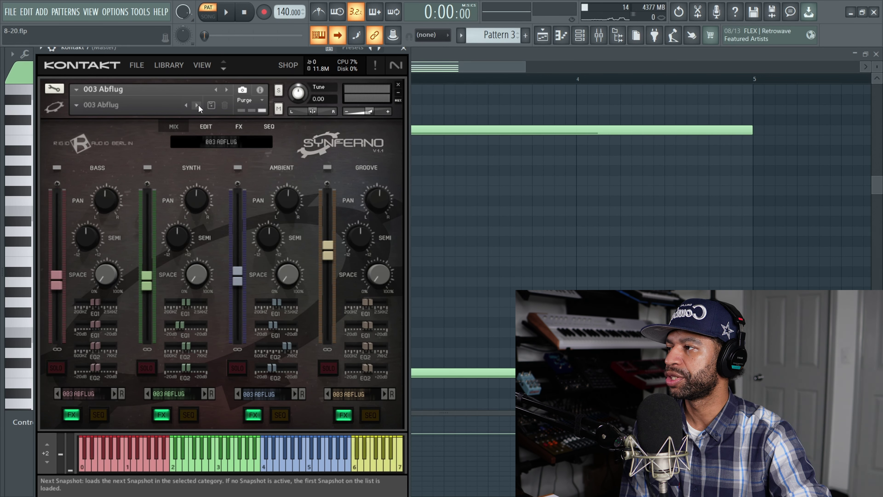
{"action": "left_click", "coordinate": [226, 90]}
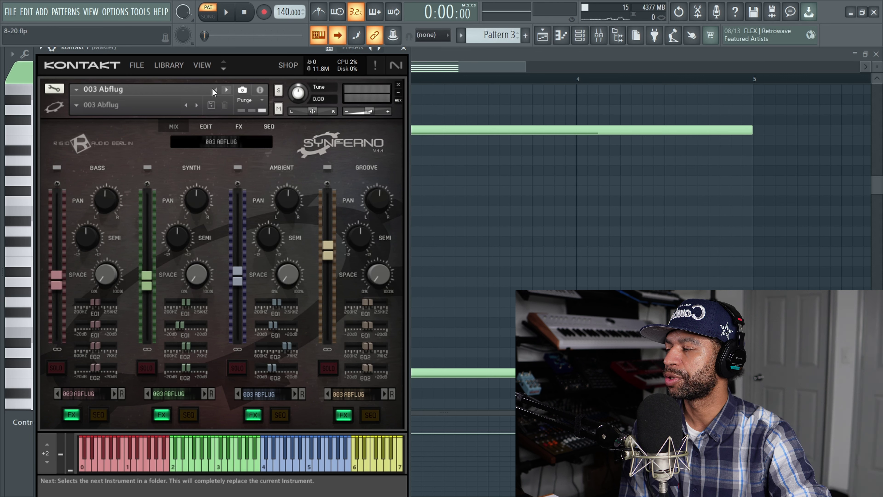
{"action": "left_click", "coordinate": [226, 12]}
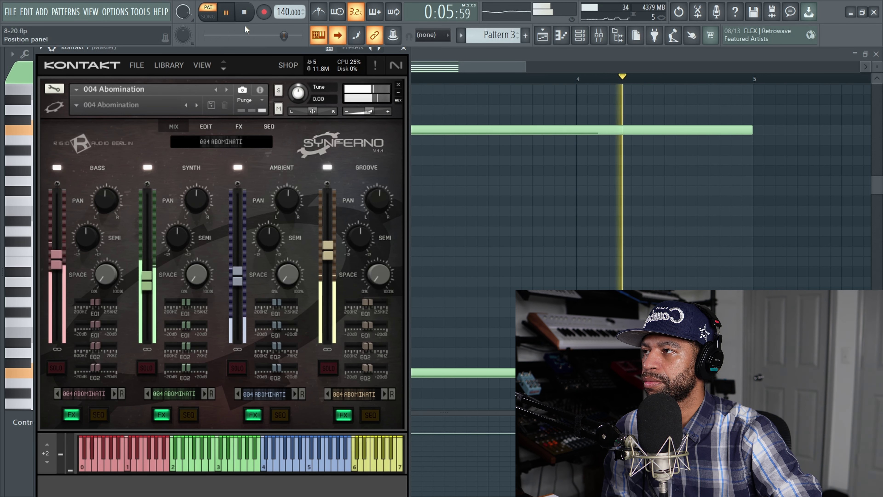
{"action": "left_click", "coordinate": [244, 13]}
{"action": "left_click", "coordinate": [245, 13]}
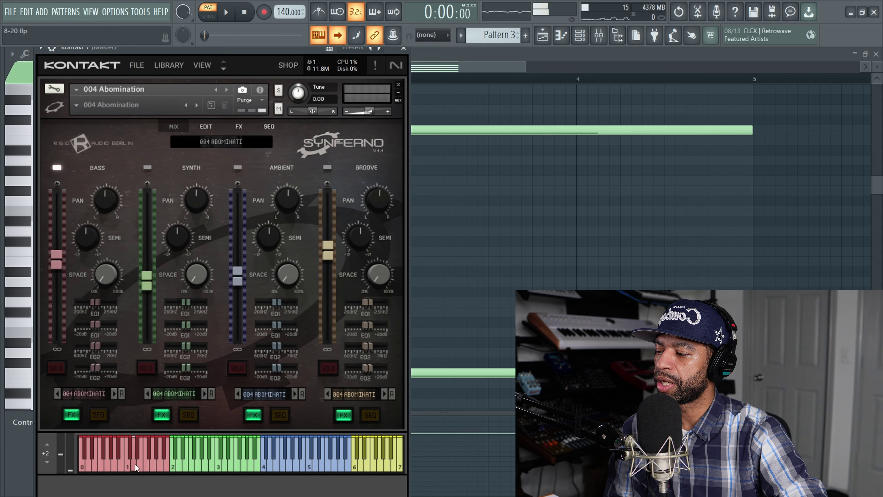
Sound notes from the bass, synth, ambient and groove key ranges, then show Synferno's edit page.
{"action": "left_click", "coordinate": [135, 464]}
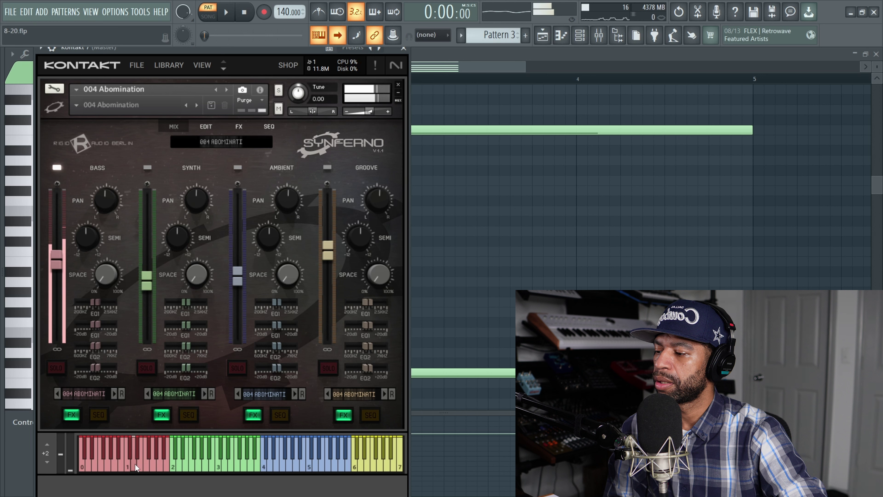
{"action": "left_click", "coordinate": [200, 463]}
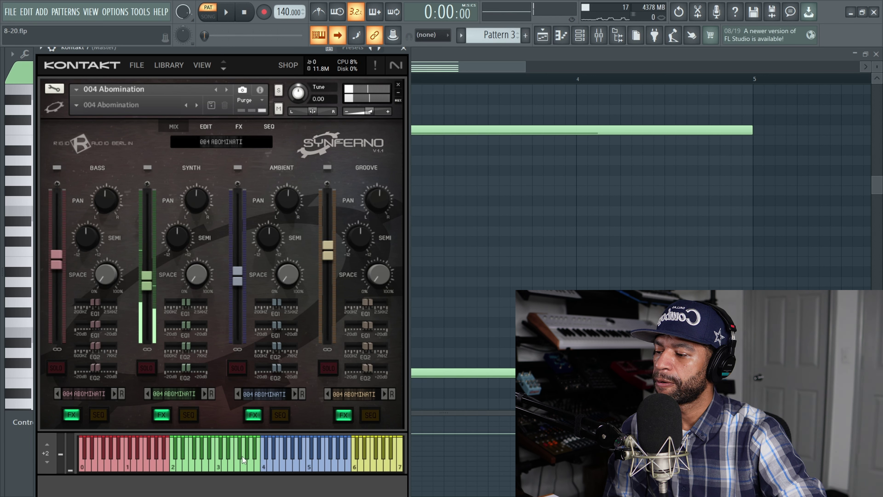
{"action": "left_click", "coordinate": [286, 466]}
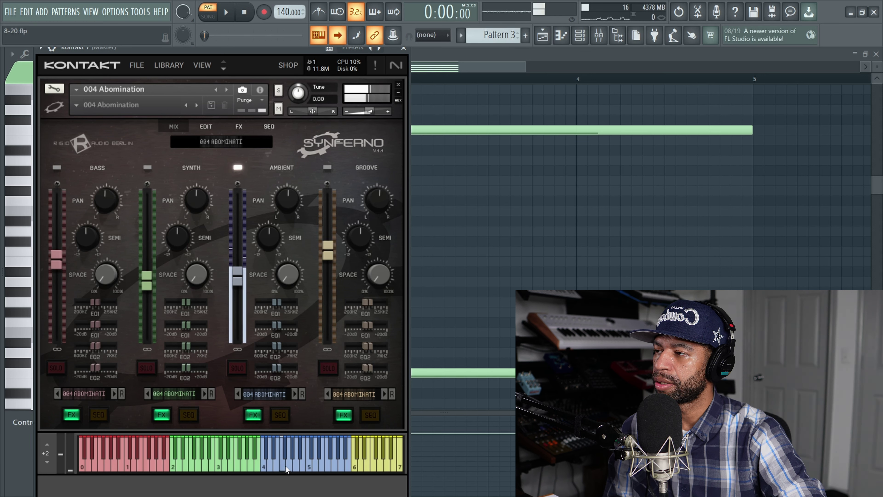
{"action": "left_click", "coordinate": [373, 467]}
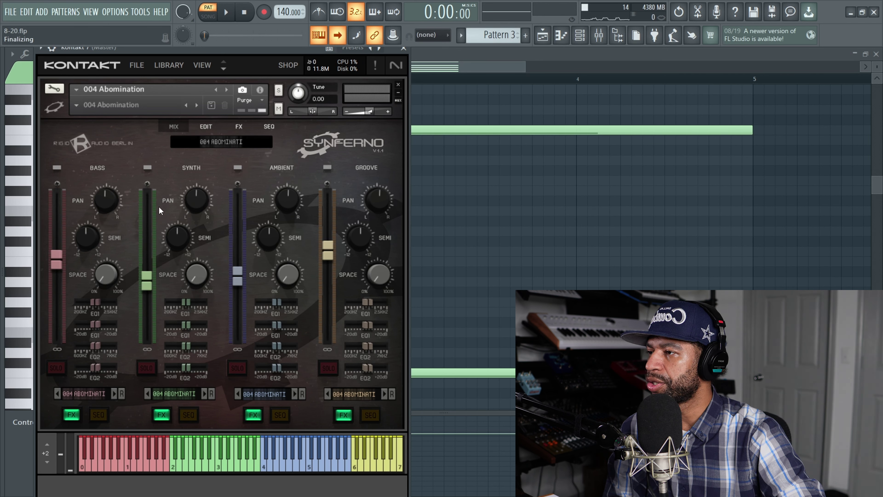
{"action": "left_click", "coordinate": [205, 126]}
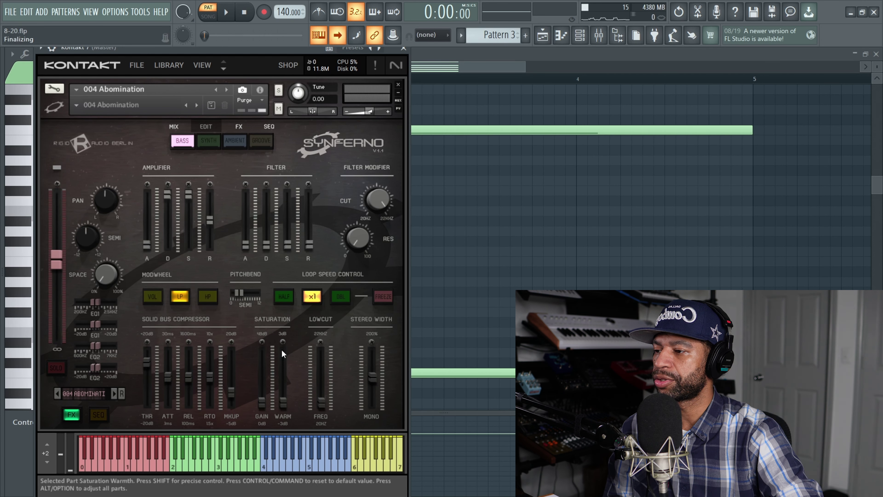
Switch Synferno's edit view from Bass to Synth, then Ambient, and show its FX settings.
{"action": "left_click", "coordinate": [208, 141]}
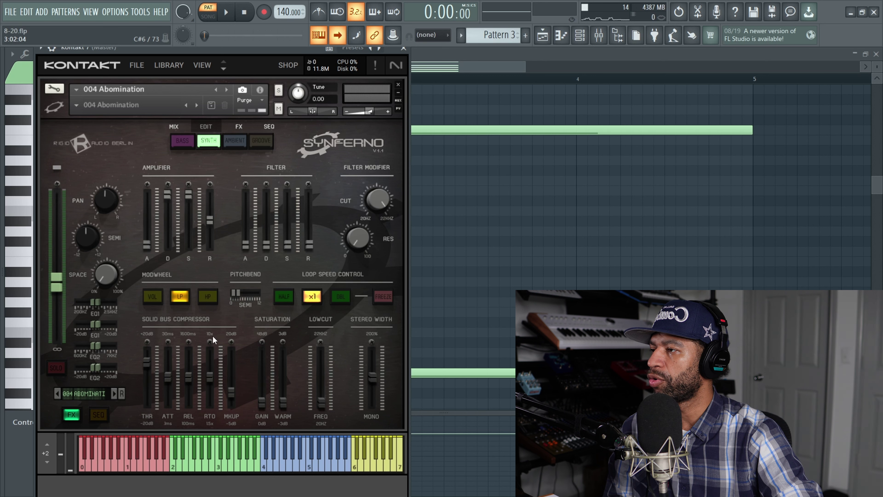
{"action": "left_click", "coordinate": [232, 143]}
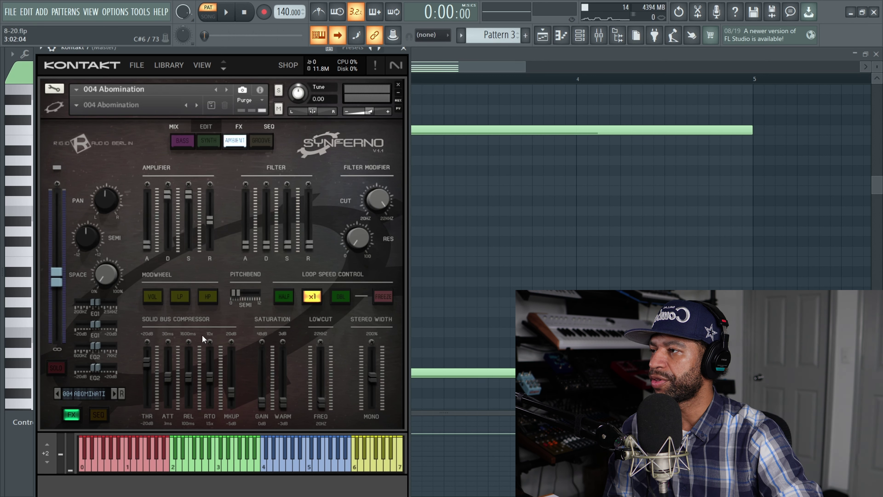
{"action": "left_click", "coordinate": [237, 128]}
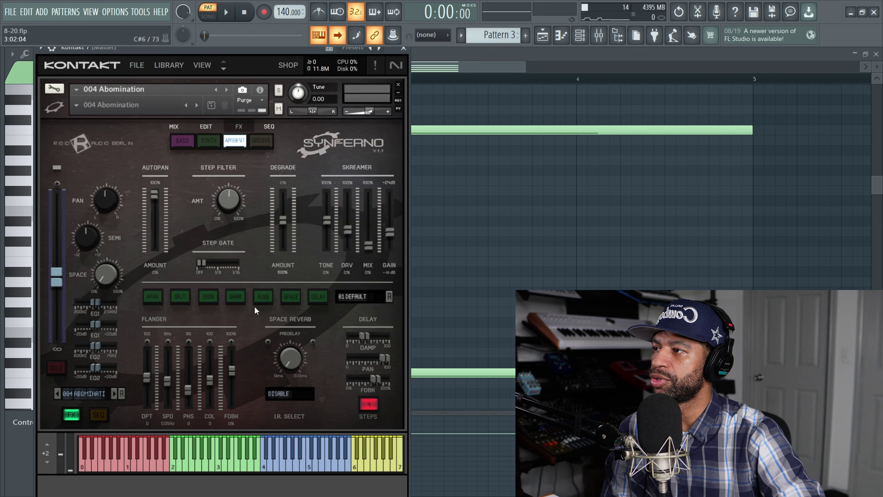
{"action": "left_click", "coordinate": [197, 104]}
Play the pattern with 005 Abortion and sound notes in the synth (C3), ambient and groove ranges.
{"action": "left_click", "coordinate": [226, 12]}
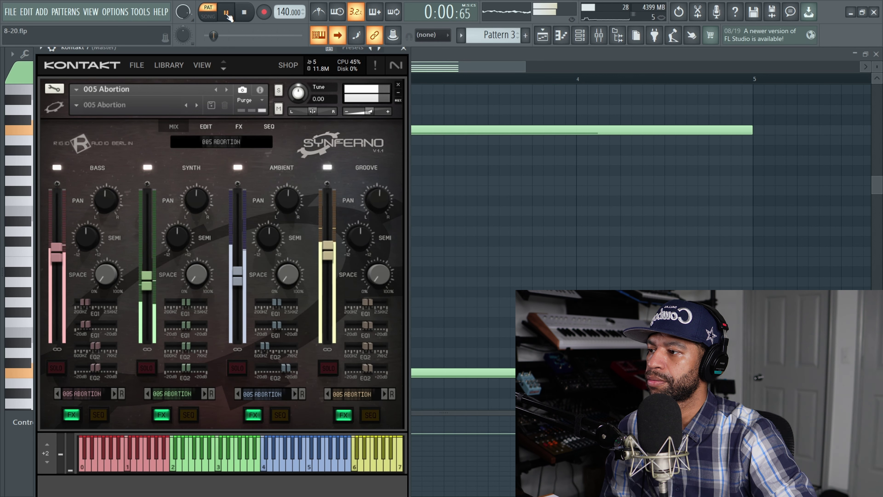
{"action": "left_click", "coordinate": [245, 13]}
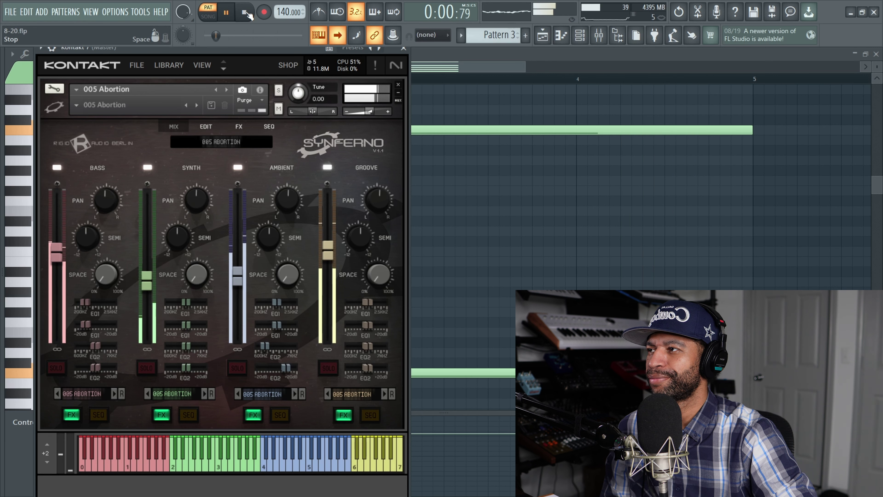
{"action": "left_click", "coordinate": [246, 13]}
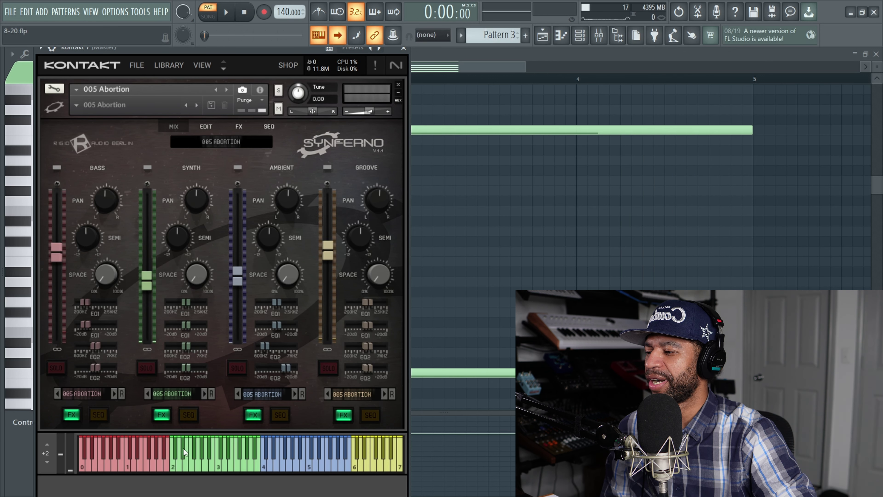
{"action": "left_click", "coordinate": [188, 469]}
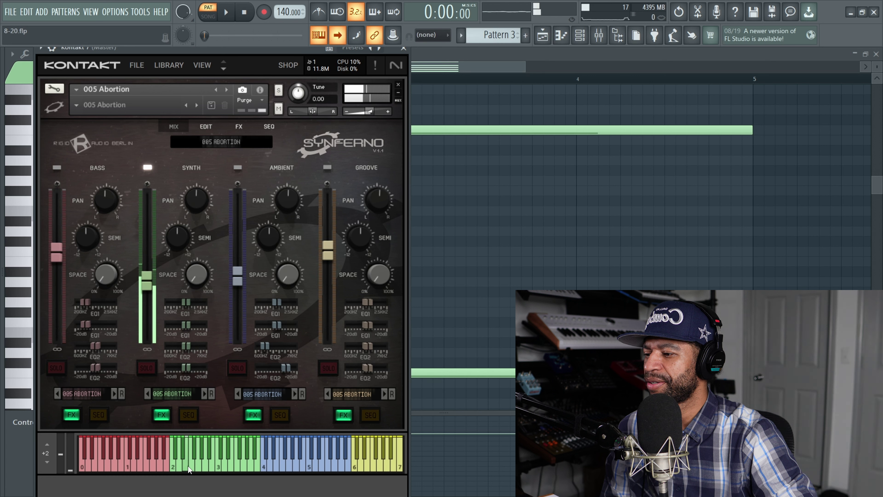
{"action": "left_click", "coordinate": [220, 468]}
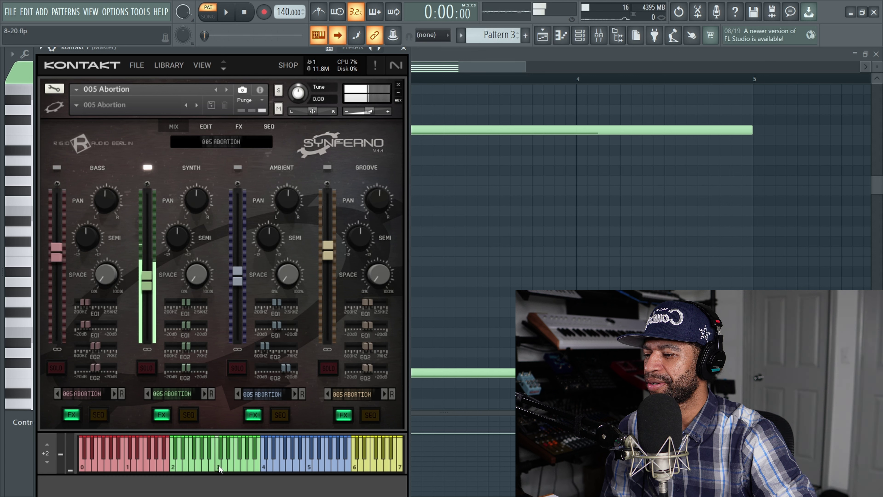
{"action": "left_click", "coordinate": [278, 460]}
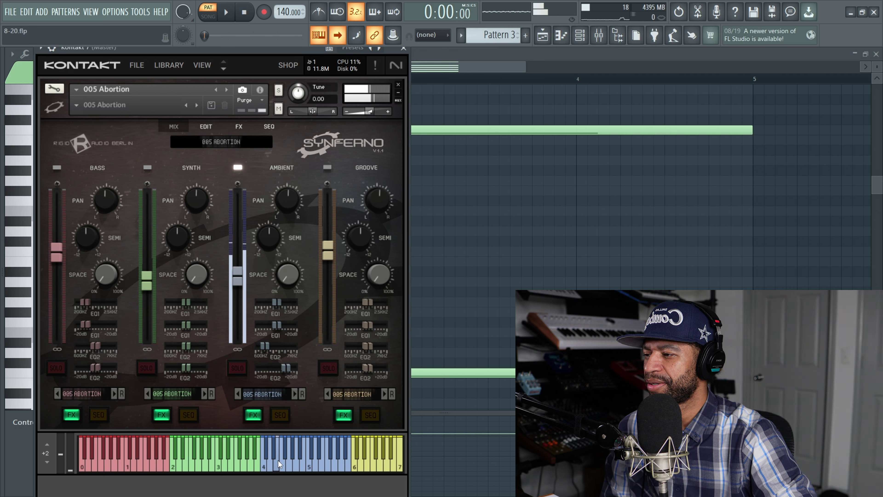
{"action": "left_click", "coordinate": [385, 466]}
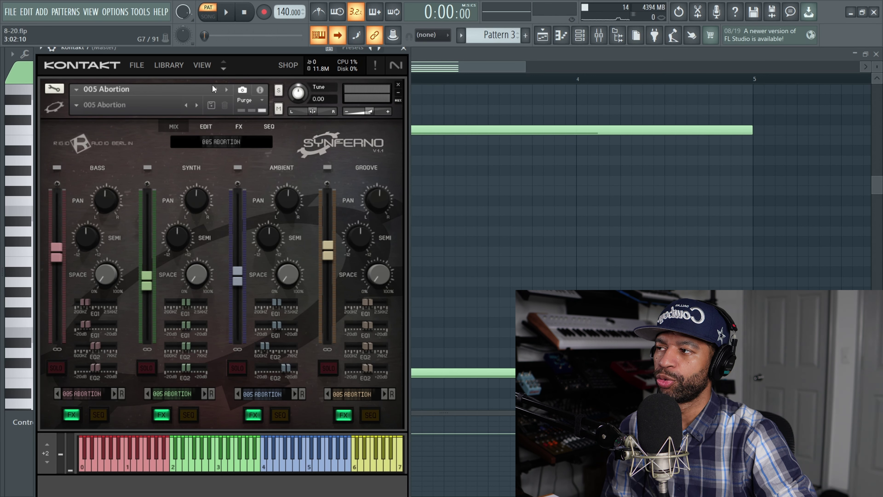
Load Synferno's 006 Ahead instrument and play the pattern with it.
{"action": "left_click", "coordinate": [226, 89]}
{"action": "left_click", "coordinate": [226, 12]}
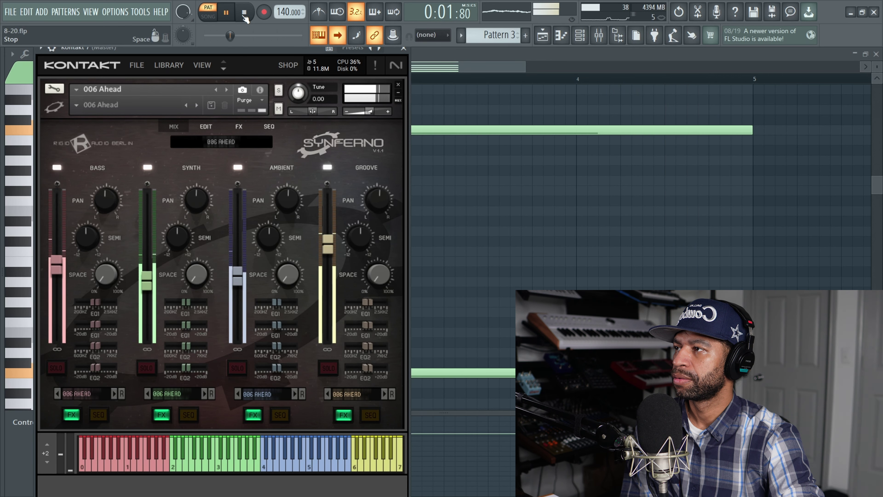
{"action": "left_click", "coordinate": [245, 15]}
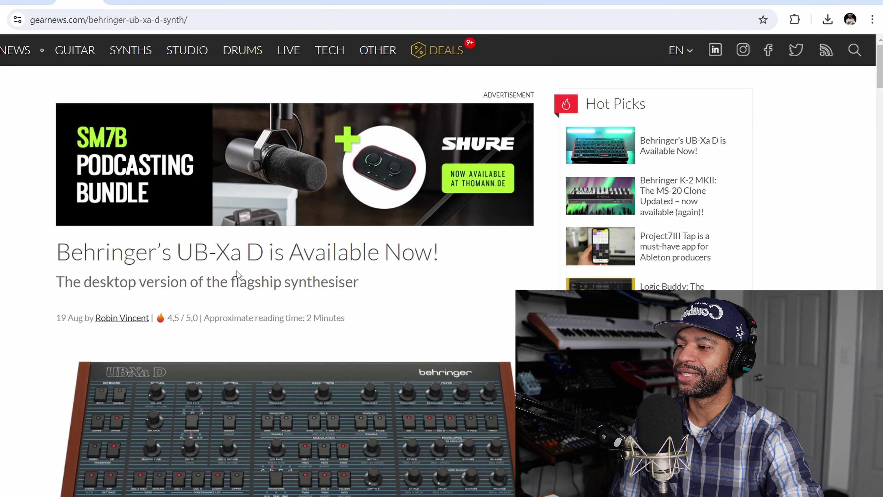
Read through the Behringer UB-Xa D article and enlarge its main synth photo.
{"action": "scroll", "coordinate": [143, 287], "scroll_direction": "down", "scroll_amount": 3}
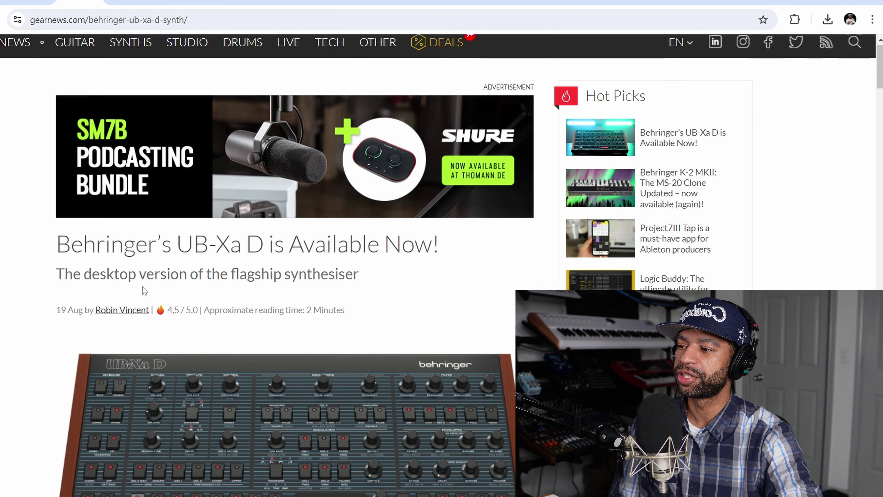
{"action": "scroll", "coordinate": [143, 292], "scroll_direction": "down", "scroll_amount": 8}
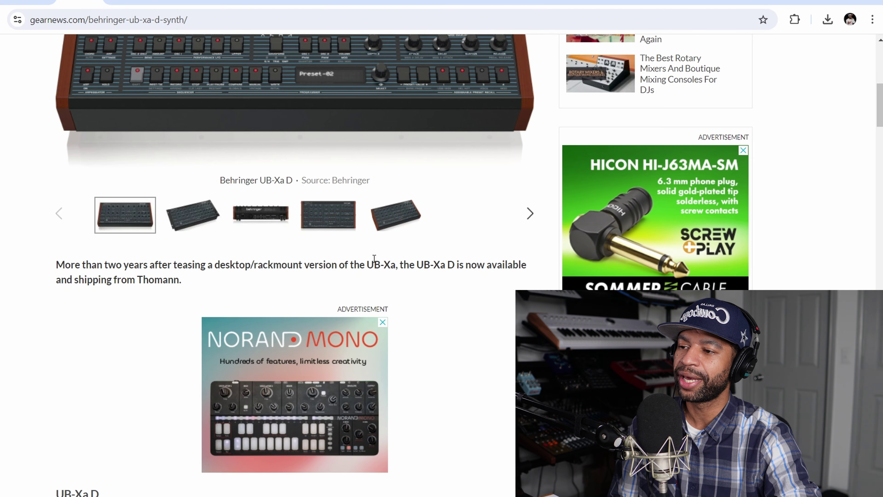
{"action": "scroll", "coordinate": [163, 288], "scroll_direction": "down", "scroll_amount": 8}
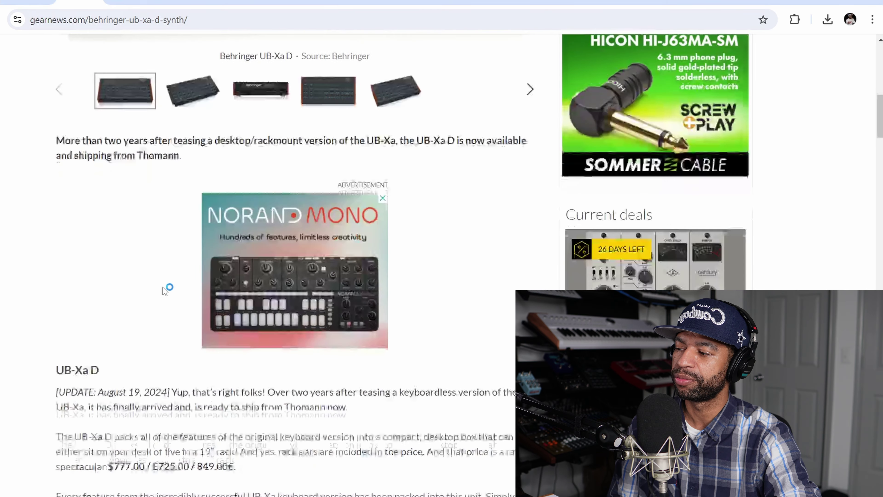
{"action": "scroll", "coordinate": [165, 290], "scroll_direction": "down", "scroll_amount": 2}
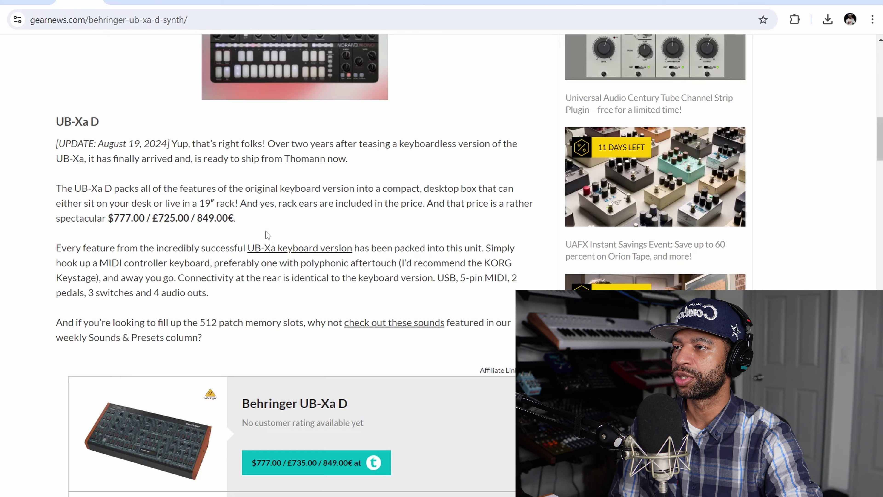
{"action": "scroll", "coordinate": [266, 232], "scroll_direction": "down", "scroll_amount": 2}
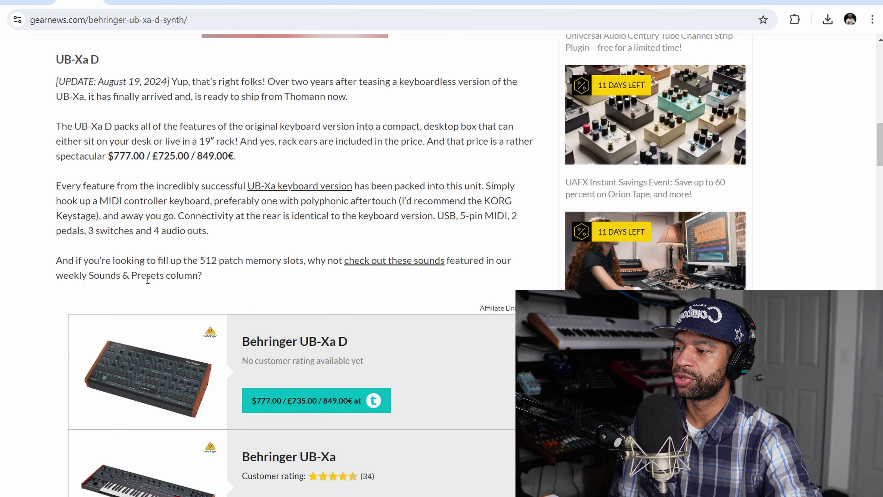
{"action": "scroll", "coordinate": [148, 279], "scroll_direction": "down", "scroll_amount": 12}
{"action": "scroll", "coordinate": [147, 276], "scroll_direction": "up", "scroll_amount": 20}
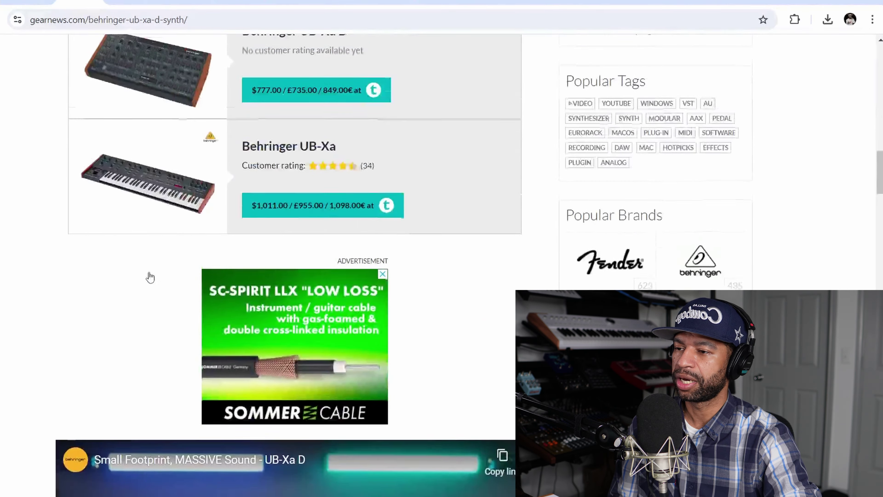
{"action": "scroll", "coordinate": [141, 267], "scroll_direction": "up", "scroll_amount": 8}
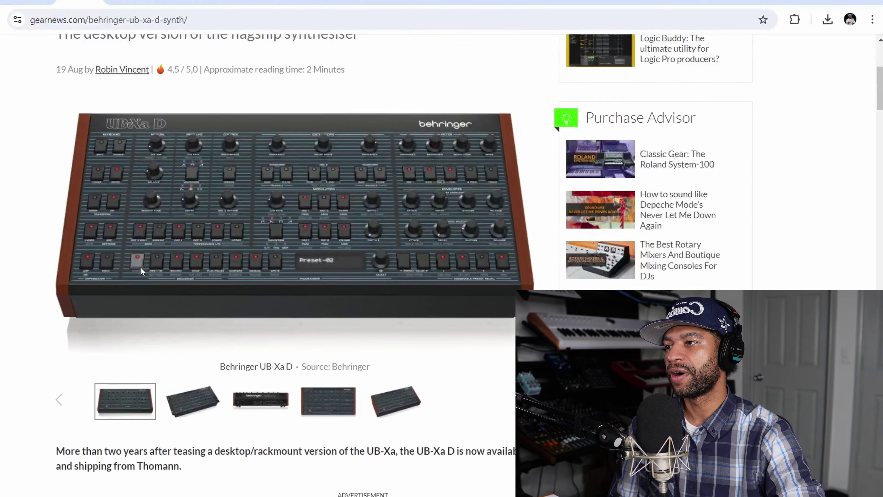
{"action": "scroll", "coordinate": [141, 267], "scroll_direction": "down", "scroll_amount": 2}
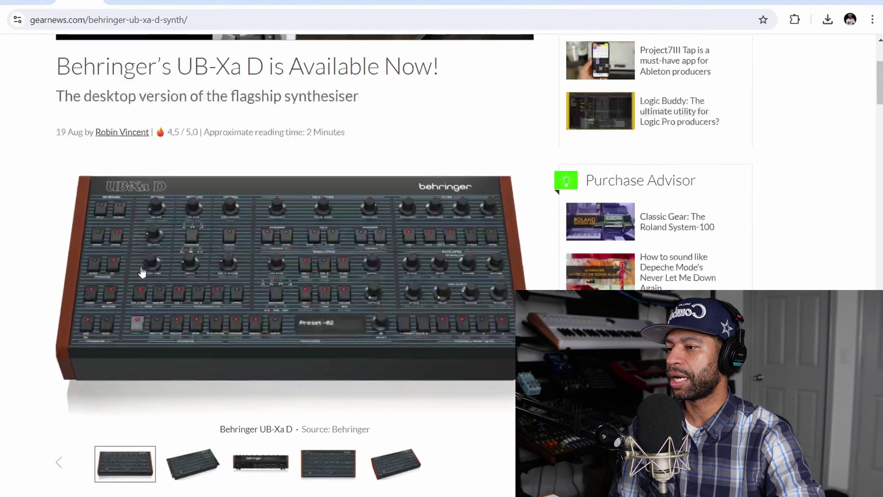
{"action": "left_click", "coordinate": [175, 268]}
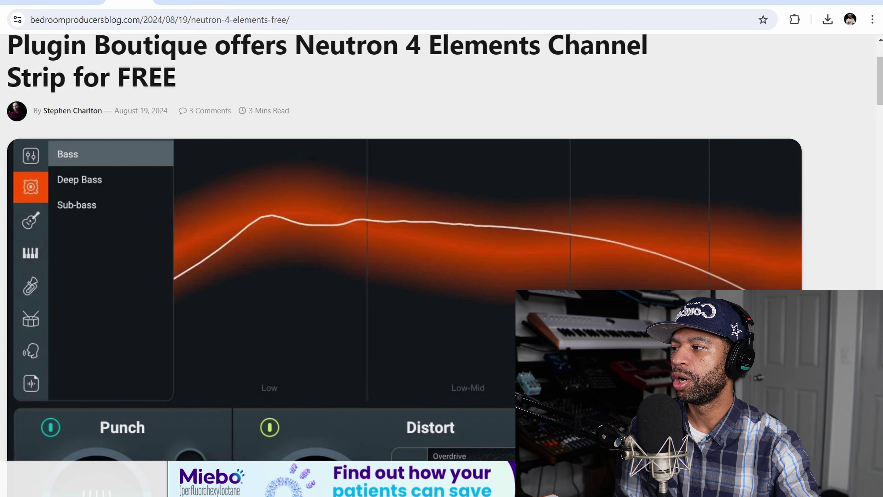
Scroll through the Bedroom Producers Blog article on Plugin Boutique's free Neutron 4 Elements giveaway.
{"action": "scroll", "coordinate": [7, 164], "scroll_direction": "down", "scroll_amount": 5}
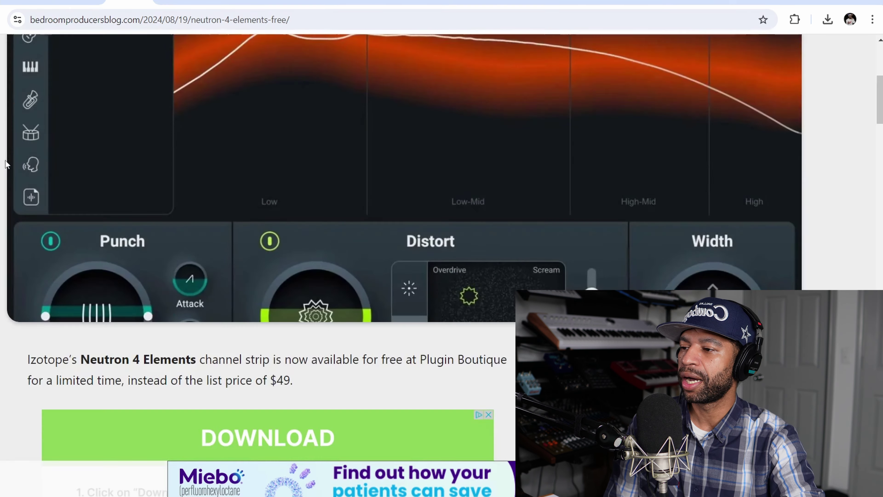
{"action": "scroll", "coordinate": [6, 163], "scroll_direction": "up", "scroll_amount": 3}
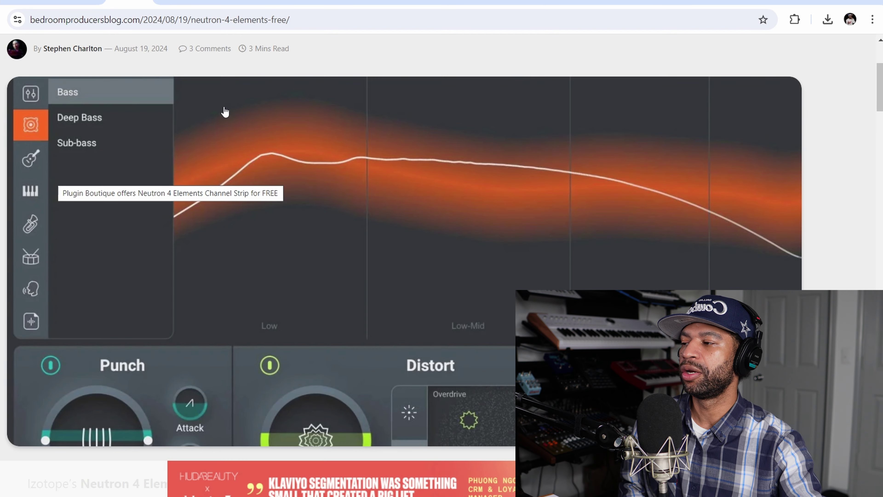
{"action": "scroll", "coordinate": [222, 113], "scroll_direction": "up", "scroll_amount": 3}
{"action": "scroll", "coordinate": [403, 222], "scroll_direction": "down", "scroll_amount": 10}
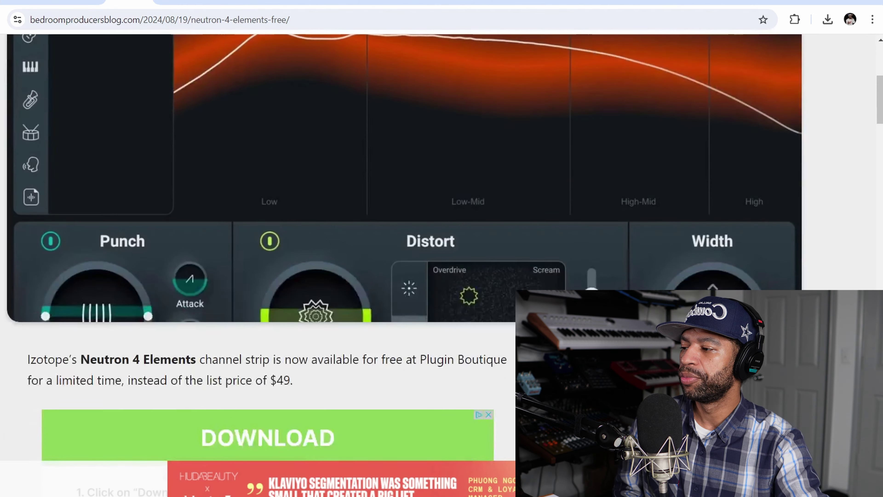
{"action": "scroll", "coordinate": [403, 222], "scroll_direction": "down", "scroll_amount": 10}
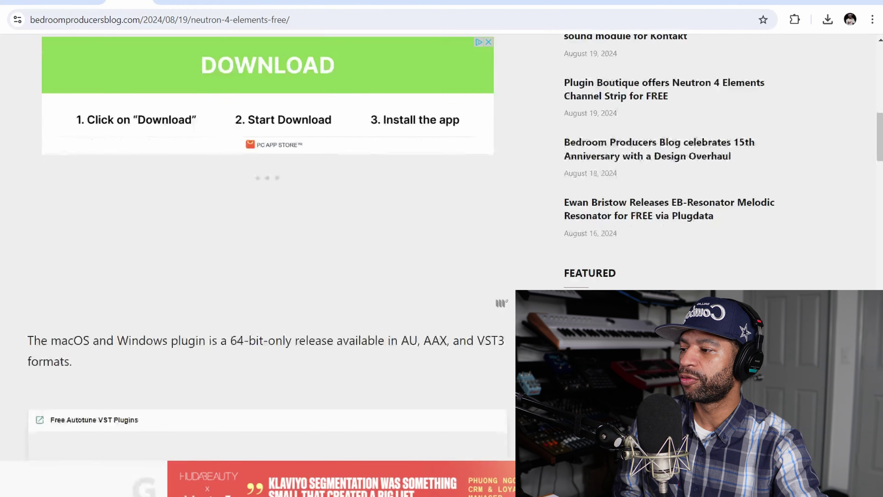
{"action": "scroll", "coordinate": [403, 243], "scroll_direction": "down", "scroll_amount": 12}
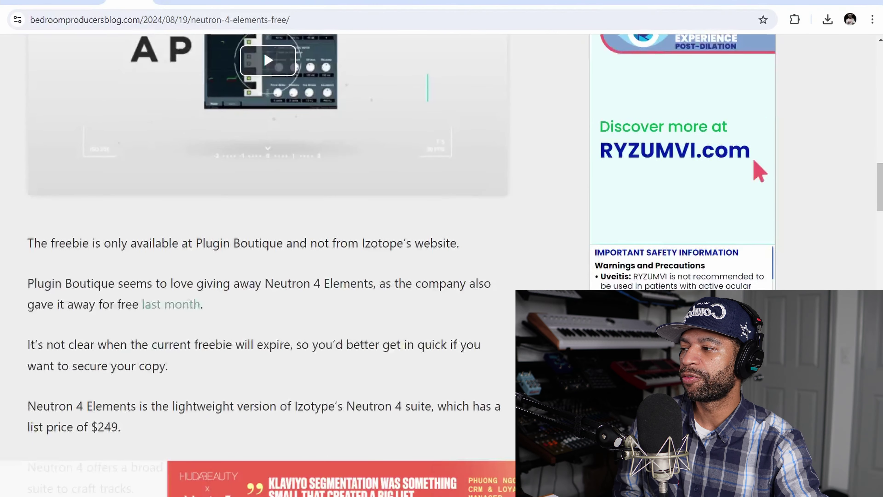
{"action": "scroll", "coordinate": [51, 138], "scroll_direction": "down", "scroll_amount": 10}
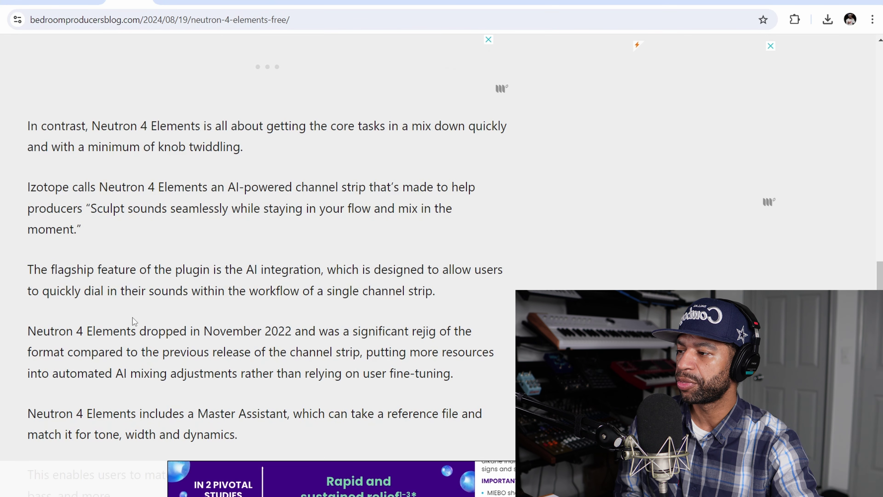
{"action": "scroll", "coordinate": [176, 304], "scroll_direction": "down", "scroll_amount": 6}
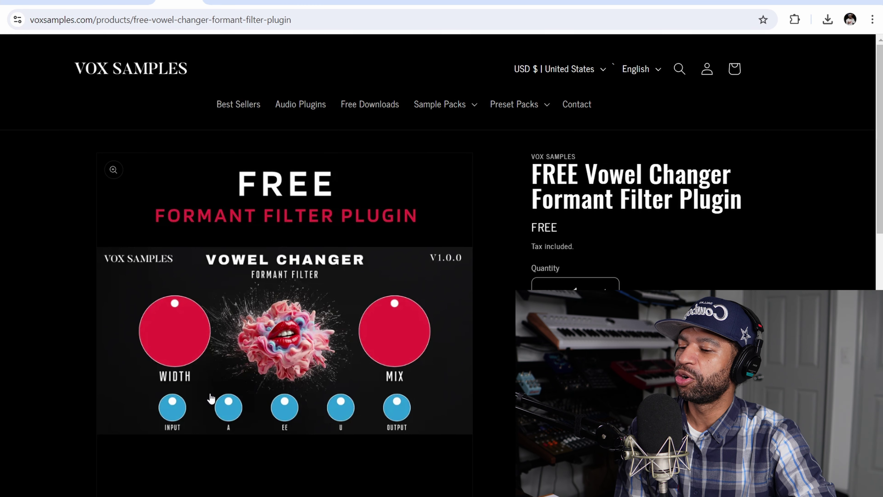
Scroll the FREE Vowel Changer Formant Filter Plugin page down to the quantity and Add To Cart area.
{"action": "scroll", "coordinate": [224, 390], "scroll_direction": "down", "scroll_amount": 1}
{"action": "scroll", "coordinate": [224, 389], "scroll_direction": "down", "scroll_amount": 1}
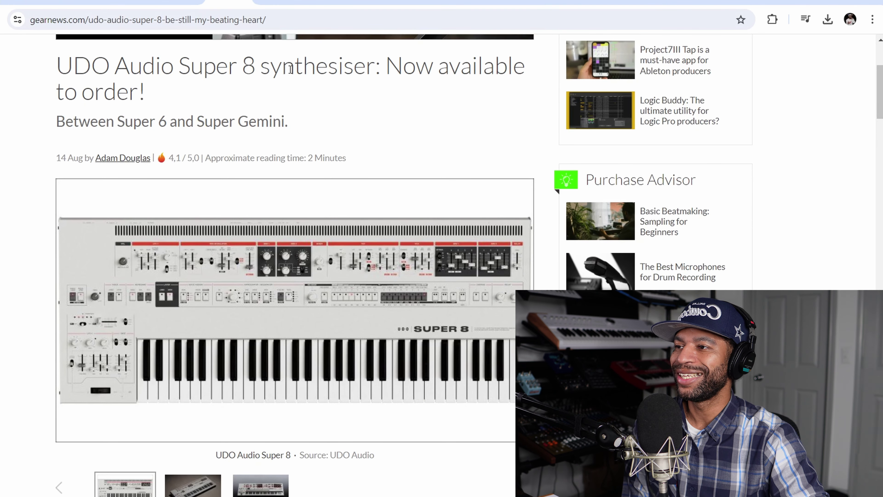
View the UDO Audio Super 8 synth photo enlarged, then return to the article.
{"action": "left_click", "coordinate": [223, 308]}
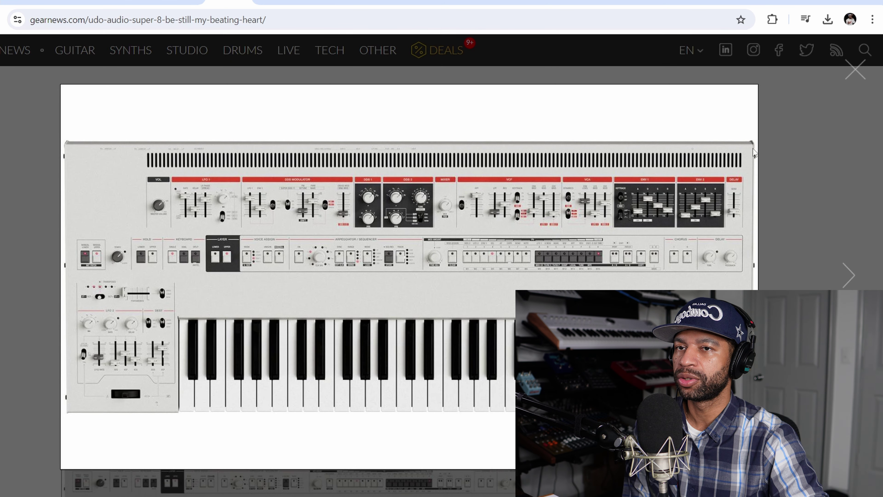
{"action": "left_click", "coordinate": [855, 74]}
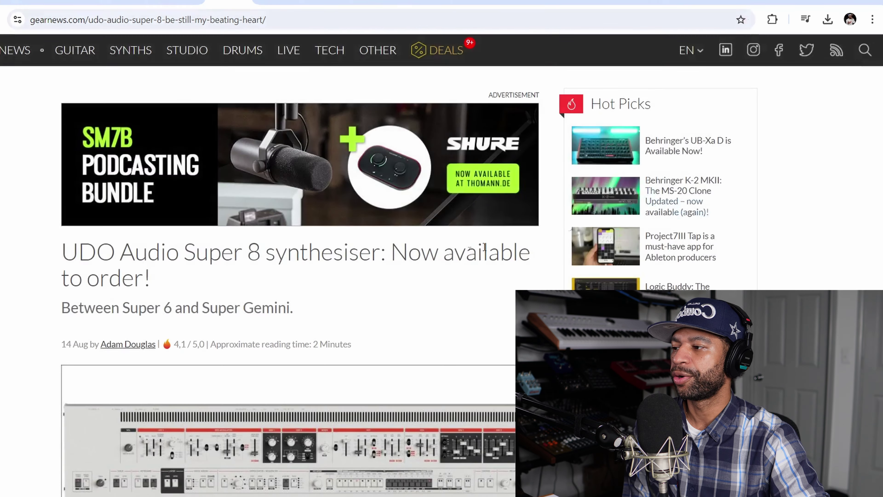
{"action": "scroll", "coordinate": [103, 114], "scroll_direction": "down", "scroll_amount": 10}
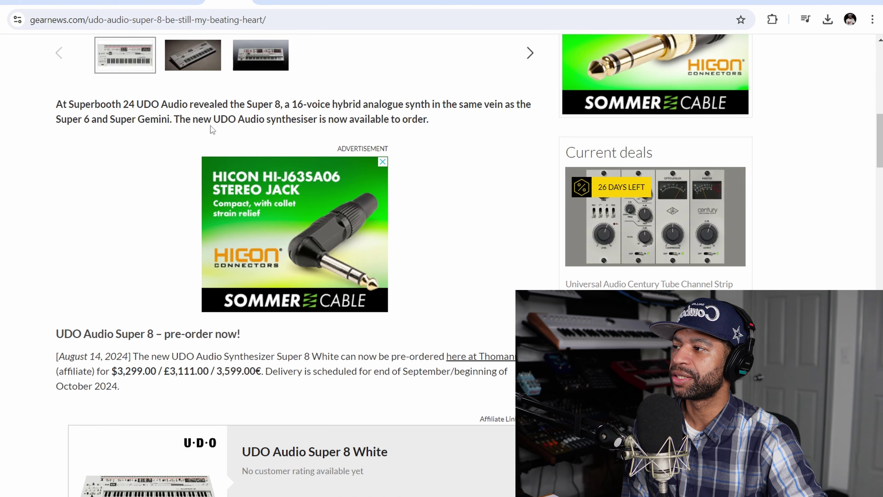
Read through the Super 8 article's pre-order and upgrade details.
{"action": "scroll", "coordinate": [196, 123], "scroll_direction": "down", "scroll_amount": 3}
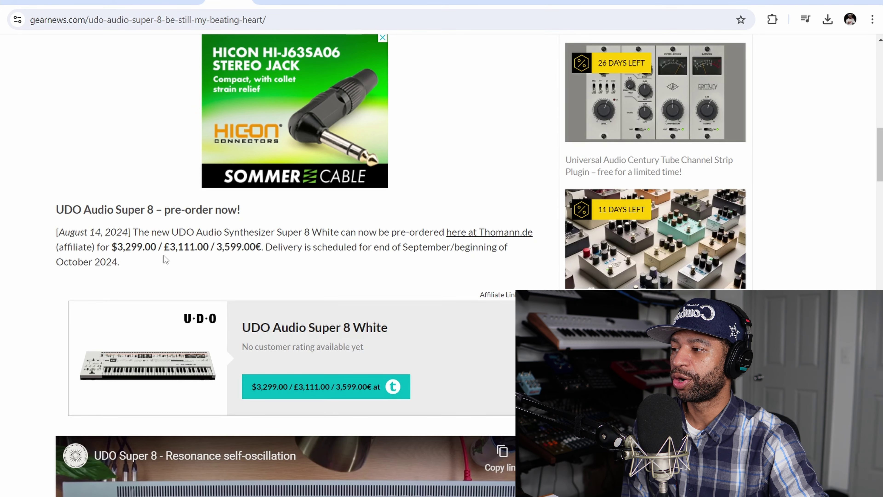
{"action": "scroll", "coordinate": [149, 255], "scroll_direction": "down", "scroll_amount": 13}
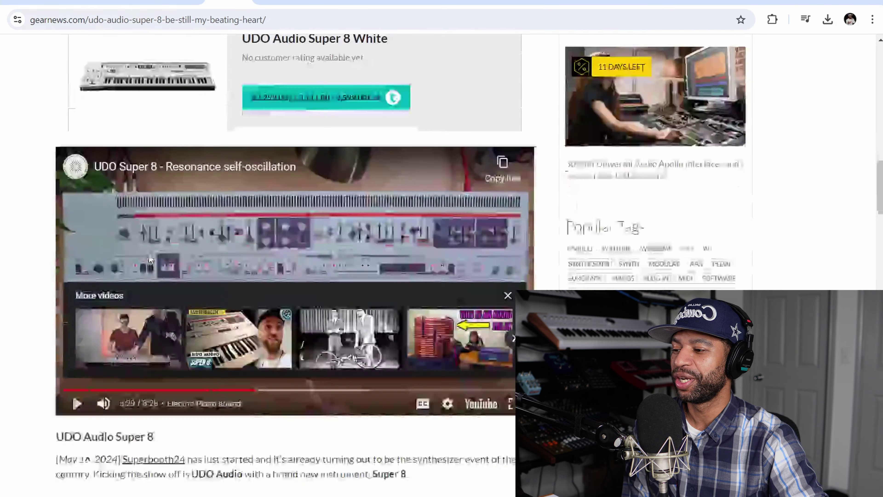
{"action": "scroll", "coordinate": [149, 255], "scroll_direction": "down", "scroll_amount": 10}
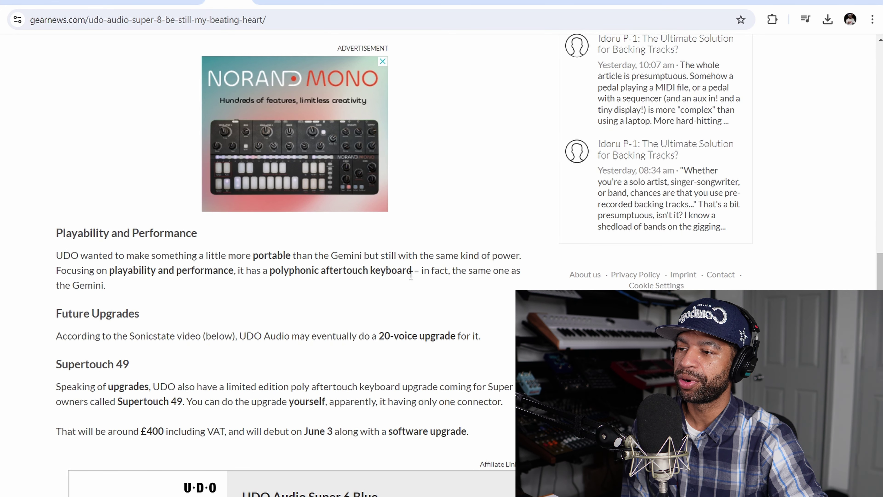
{"action": "scroll", "coordinate": [211, 289], "scroll_direction": "down", "scroll_amount": 2}
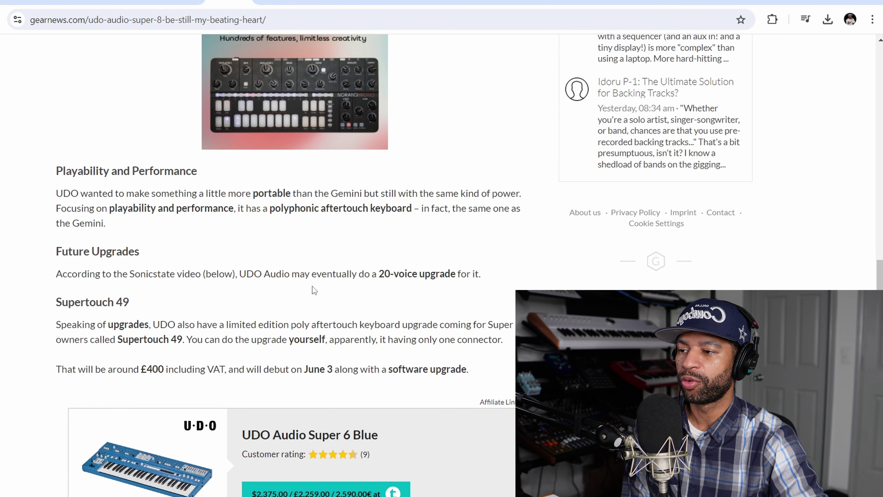
{"action": "scroll", "coordinate": [310, 291], "scroll_direction": "down", "scroll_amount": 2}
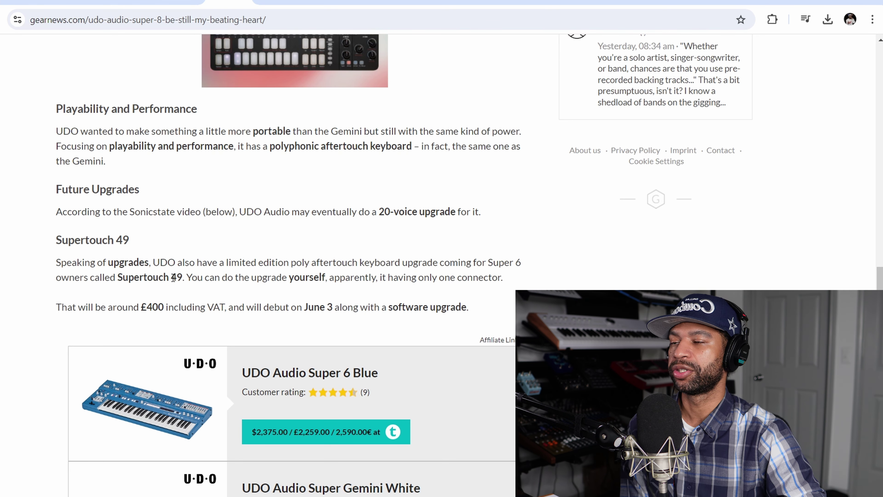
{"action": "scroll", "coordinate": [171, 285], "scroll_direction": "up", "scroll_amount": 1}
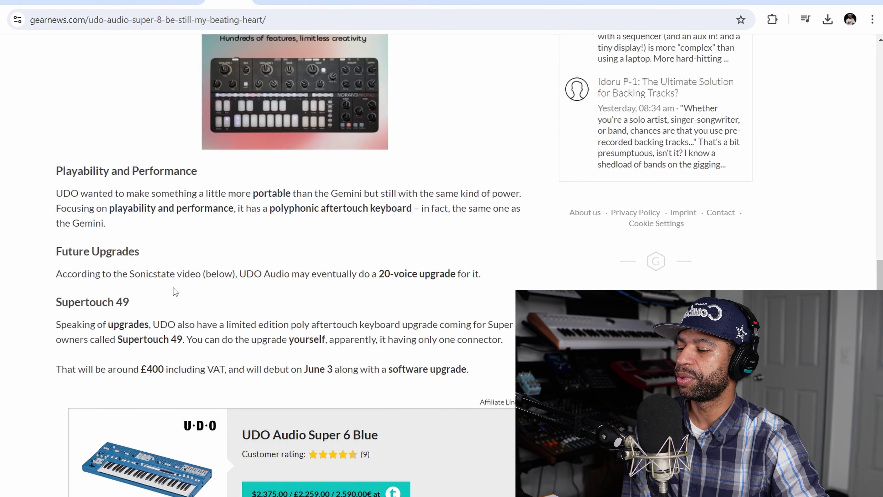
{"action": "scroll", "coordinate": [175, 291], "scroll_direction": "down", "scroll_amount": 1}
{"action": "scroll", "coordinate": [173, 288], "scroll_direction": "up", "scroll_amount": 20}
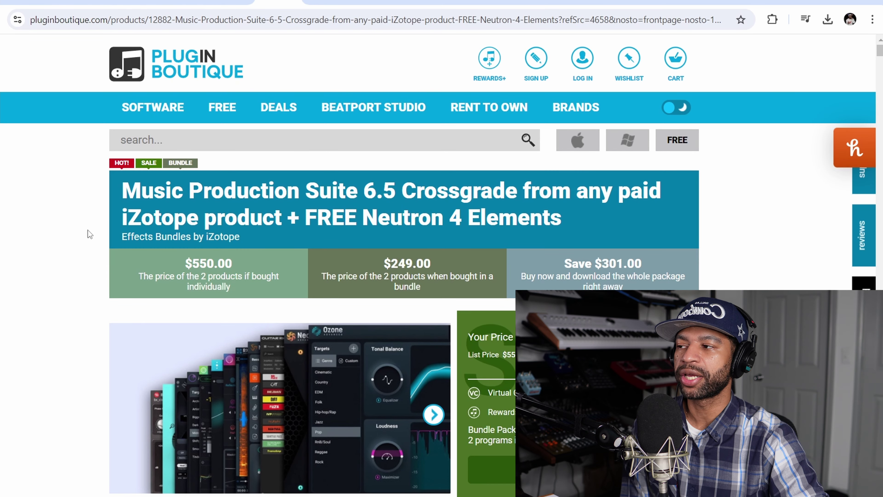
Scroll down through each plugin included in the Music Production Suite 6.5 crossgrade.
{"action": "scroll", "coordinate": [87, 230], "scroll_direction": "down", "scroll_amount": 2}
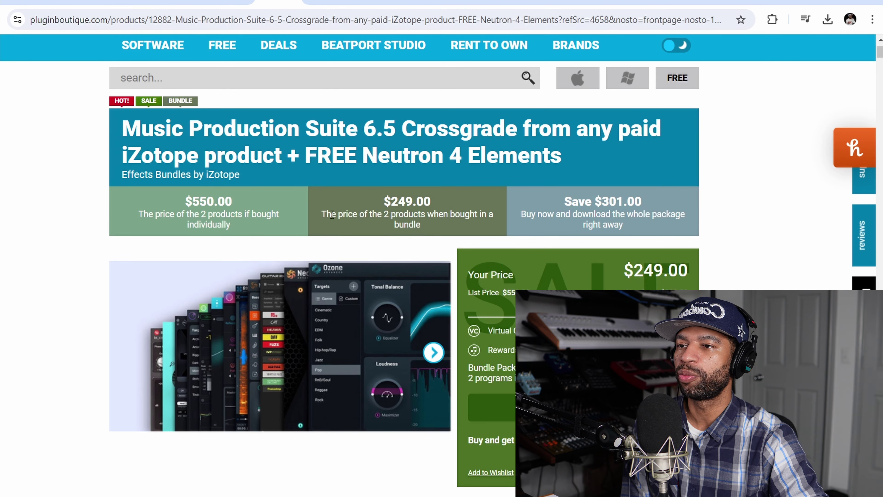
{"action": "scroll", "coordinate": [373, 318], "scroll_direction": "down", "scroll_amount": 10}
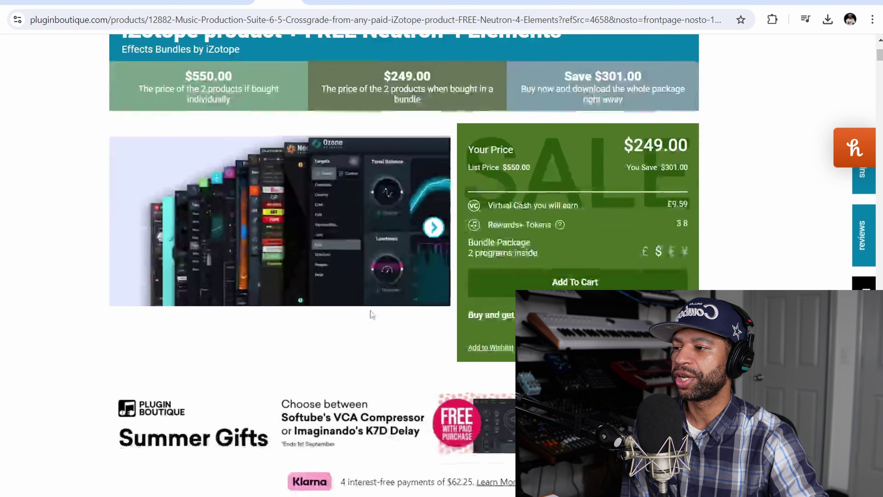
{"action": "scroll", "coordinate": [373, 314], "scroll_direction": "down", "scroll_amount": 15}
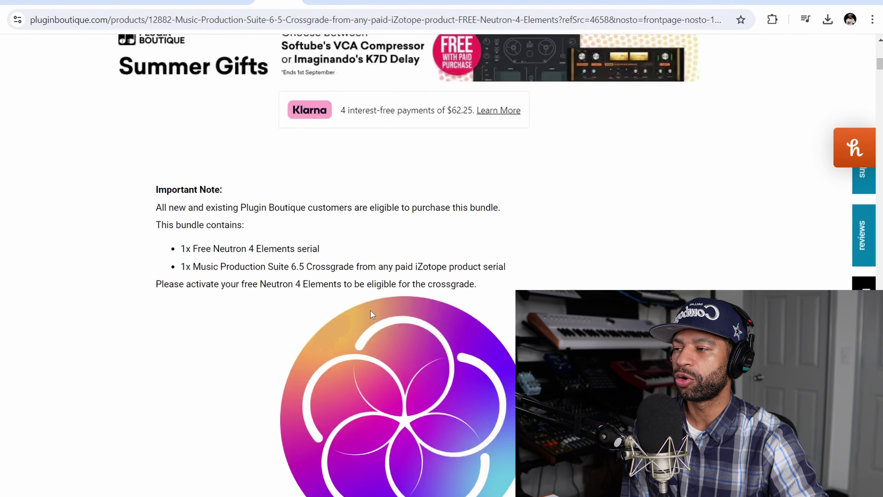
{"action": "scroll", "coordinate": [371, 314], "scroll_direction": "down", "scroll_amount": 20}
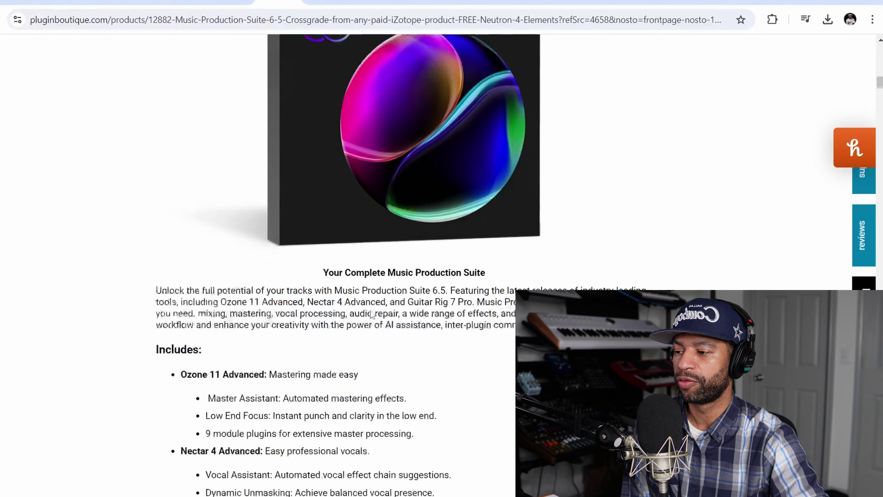
{"action": "scroll", "coordinate": [370, 315], "scroll_direction": "down", "scroll_amount": 20}
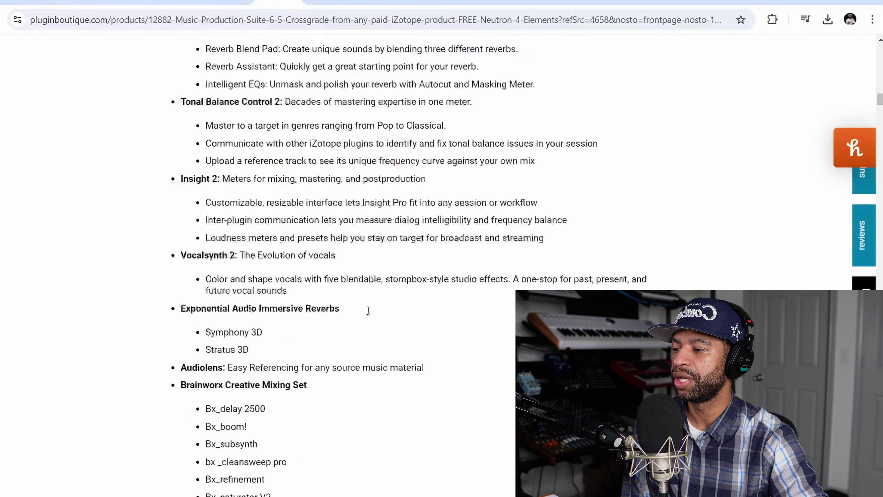
{"action": "scroll", "coordinate": [368, 313], "scroll_direction": "down", "scroll_amount": 17}
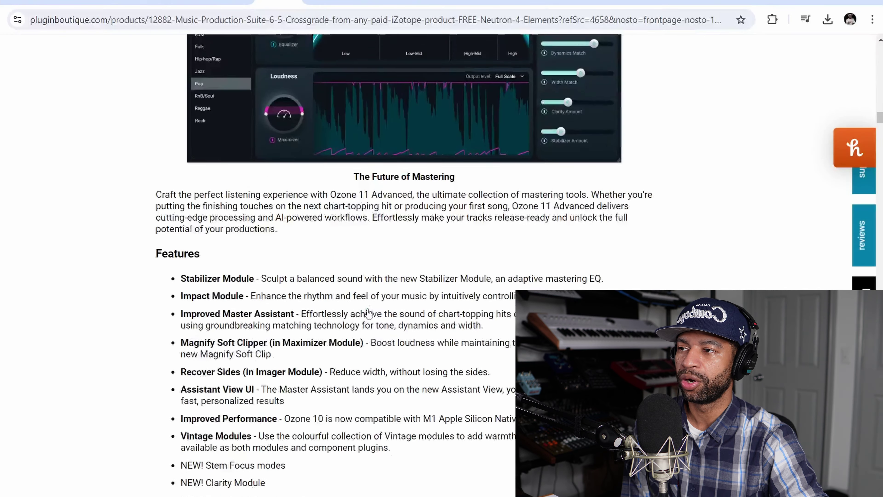
{"action": "scroll", "coordinate": [369, 313], "scroll_direction": "down", "scroll_amount": 18}
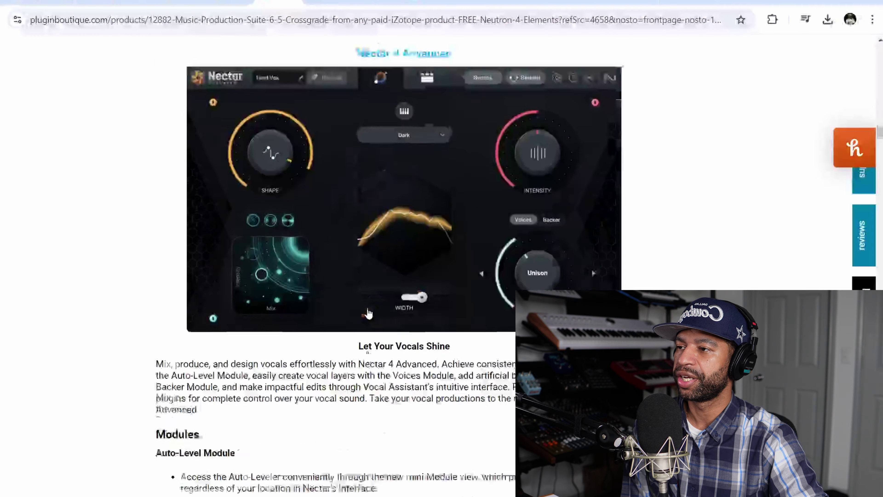
{"action": "scroll", "coordinate": [368, 313], "scroll_direction": "down", "scroll_amount": 15}
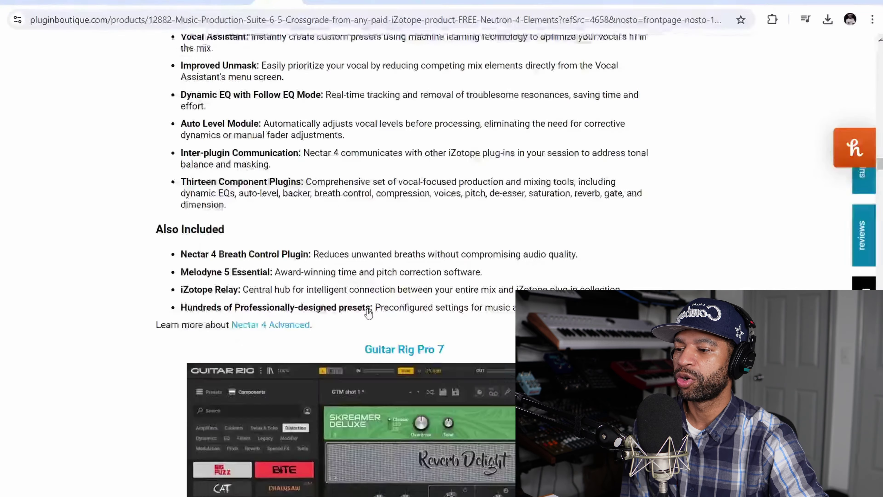
{"action": "scroll", "coordinate": [368, 313], "scroll_direction": "down", "scroll_amount": 20}
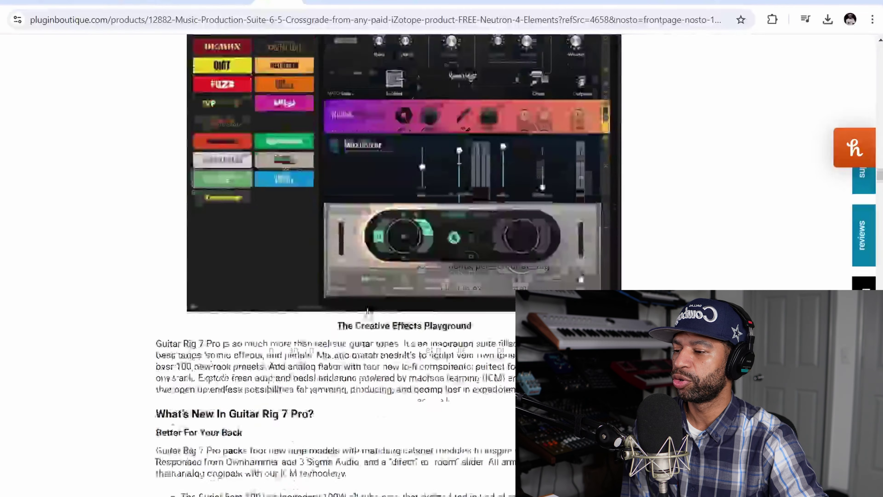
{"action": "scroll", "coordinate": [368, 313], "scroll_direction": "down", "scroll_amount": 14}
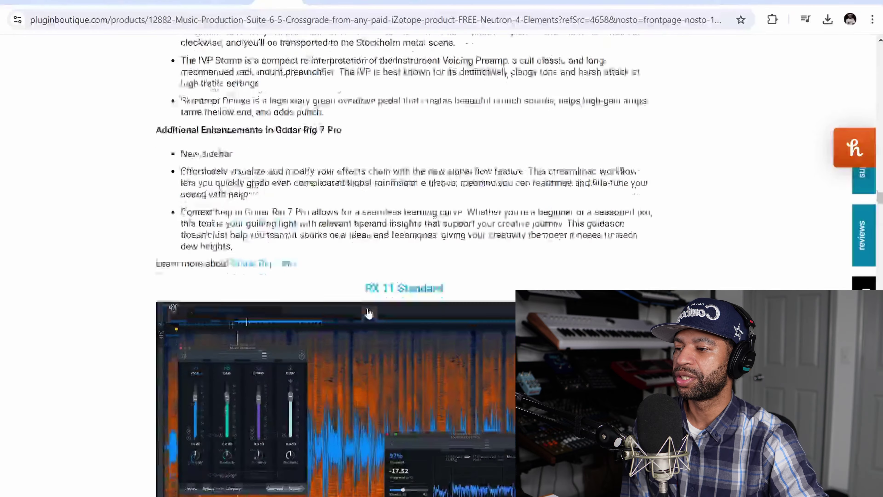
{"action": "scroll", "coordinate": [369, 311], "scroll_direction": "down", "scroll_amount": 20}
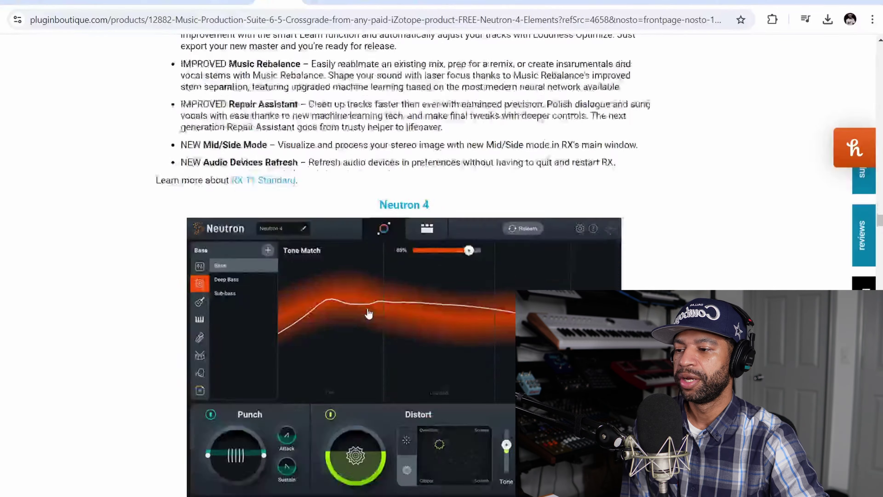
{"action": "scroll", "coordinate": [369, 312], "scroll_direction": "down", "scroll_amount": 18}
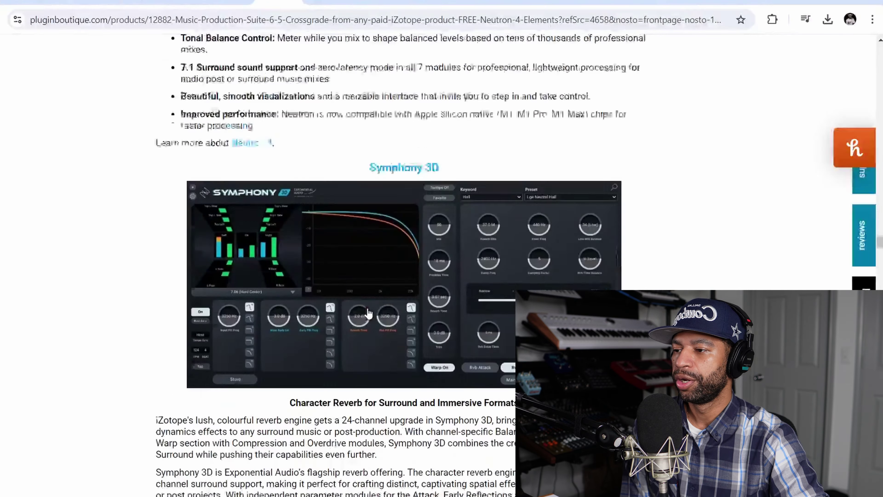
{"action": "scroll", "coordinate": [369, 312], "scroll_direction": "down", "scroll_amount": 20}
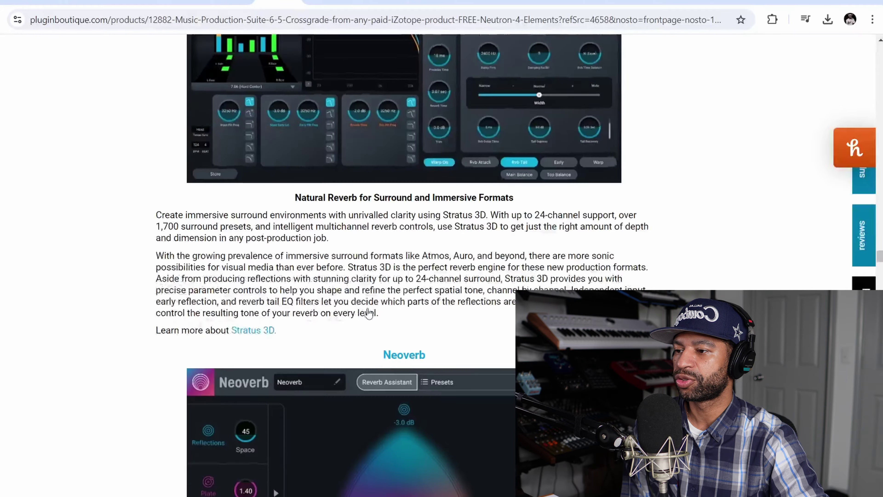
{"action": "scroll", "coordinate": [369, 312], "scroll_direction": "down", "scroll_amount": 20}
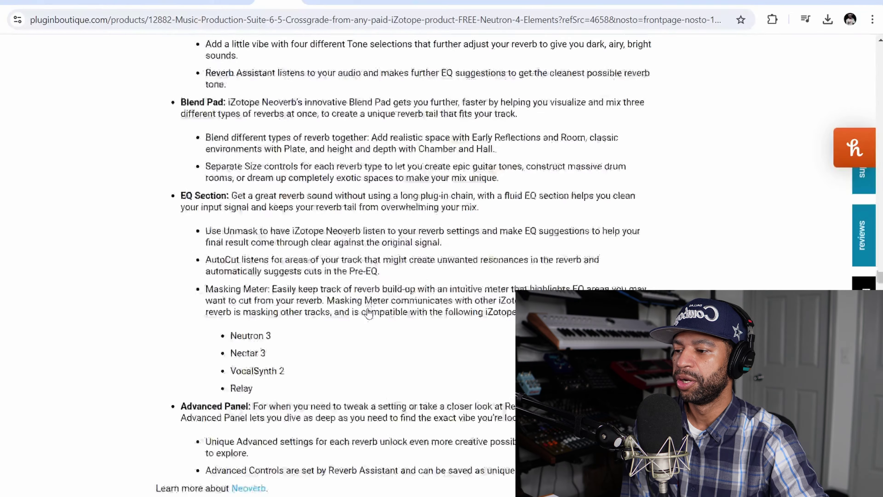
{"action": "scroll", "coordinate": [369, 312], "scroll_direction": "down", "scroll_amount": 20}
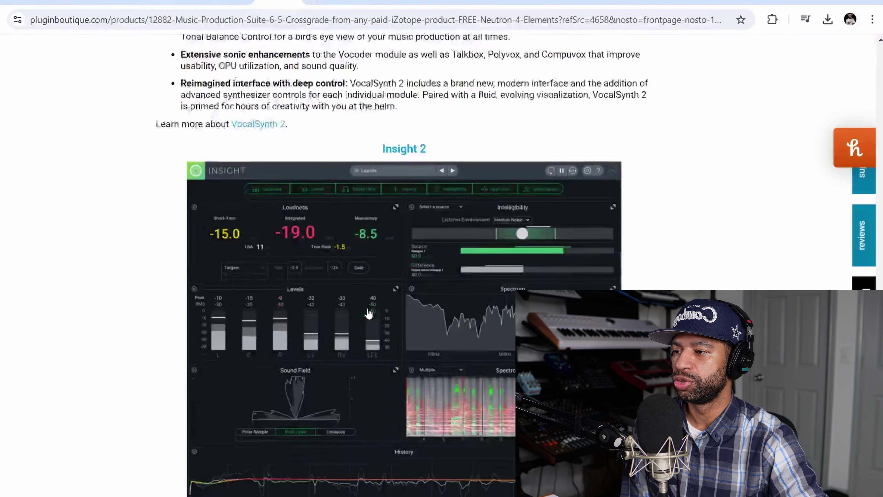
{"action": "scroll", "coordinate": [369, 312], "scroll_direction": "down", "scroll_amount": 20}
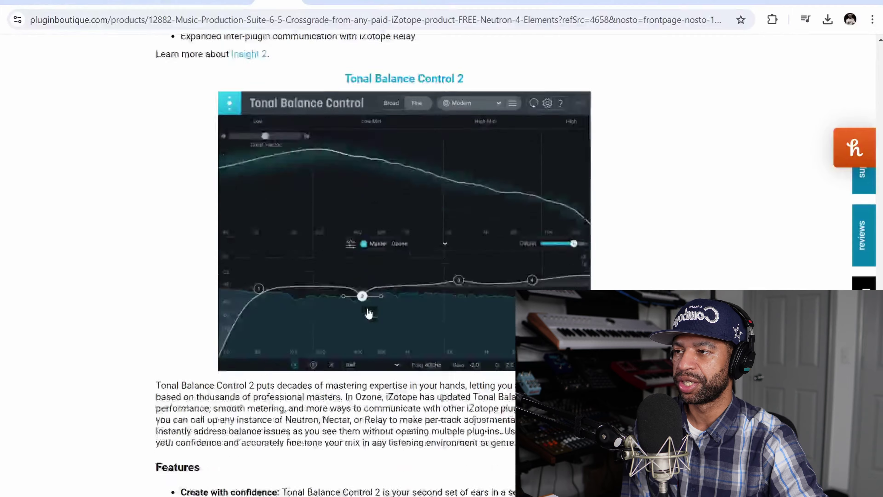
{"action": "scroll", "coordinate": [368, 313], "scroll_direction": "down", "scroll_amount": 20}
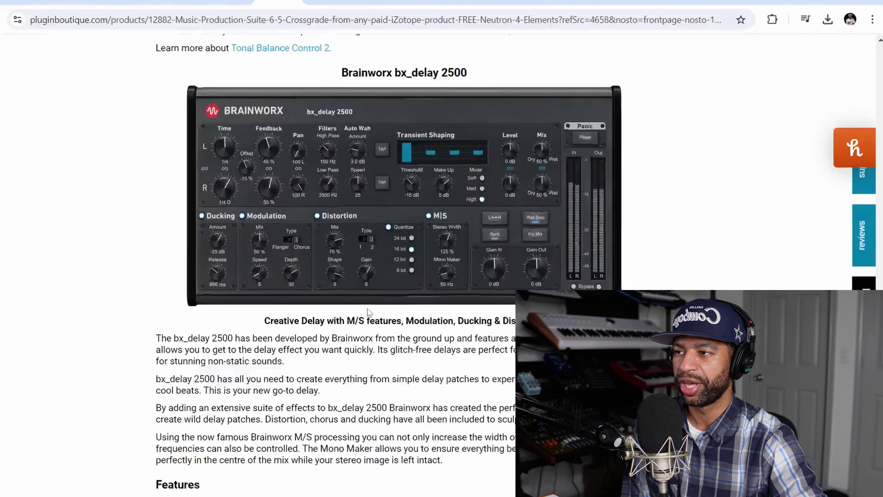
{"action": "scroll", "coordinate": [367, 311], "scroll_direction": "down", "scroll_amount": 20}
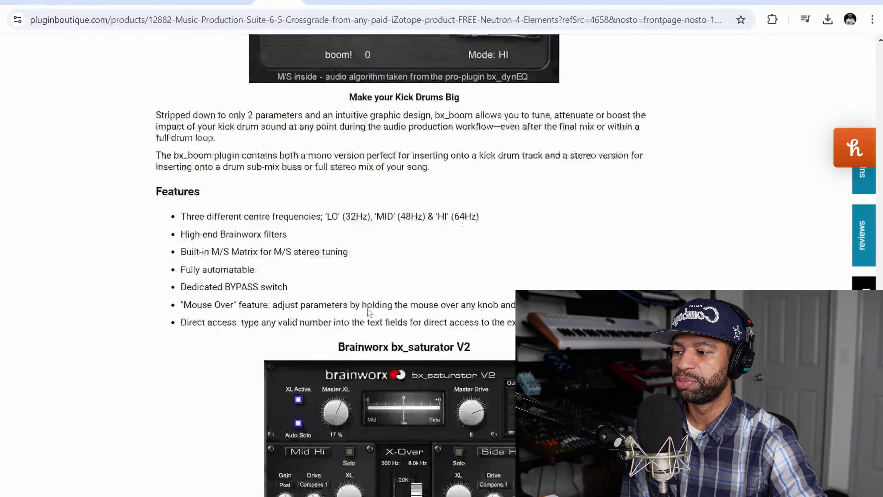
{"action": "scroll", "coordinate": [369, 312], "scroll_direction": "down", "scroll_amount": 20}
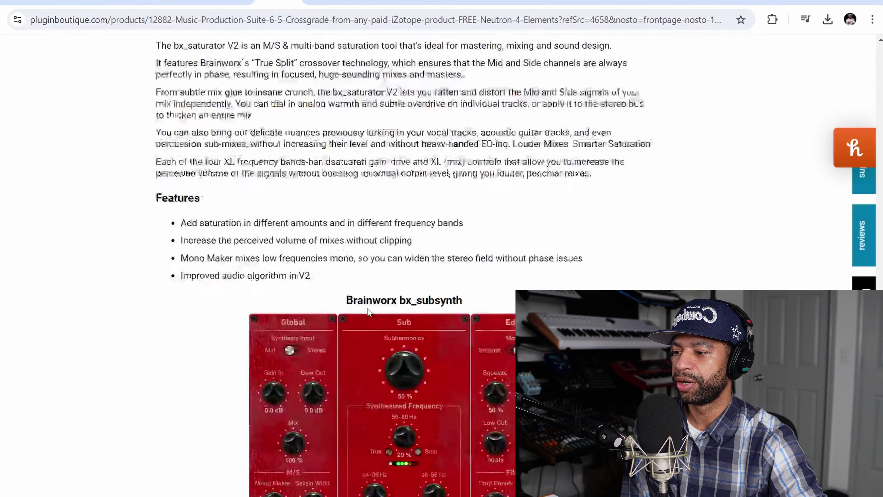
{"action": "scroll", "coordinate": [368, 311], "scroll_direction": "down", "scroll_amount": 20}
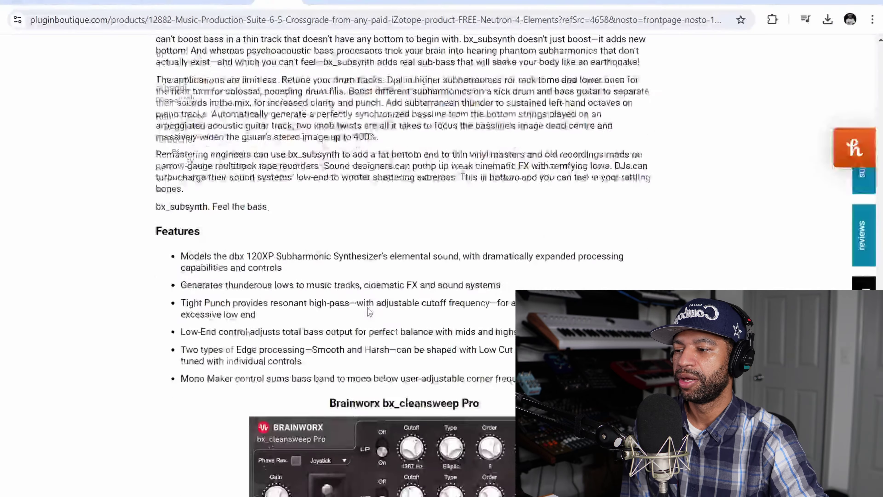
{"action": "scroll", "coordinate": [368, 313], "scroll_direction": "down", "scroll_amount": 20}
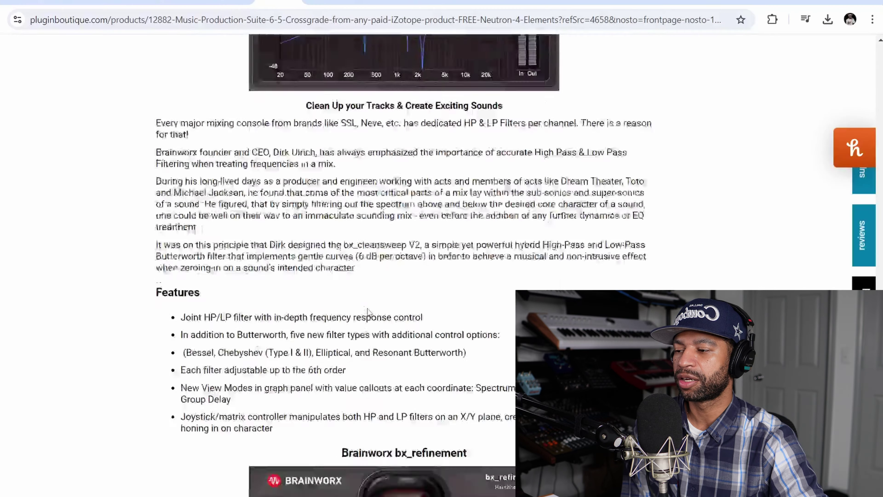
{"action": "scroll", "coordinate": [367, 310], "scroll_direction": "down", "scroll_amount": 18}
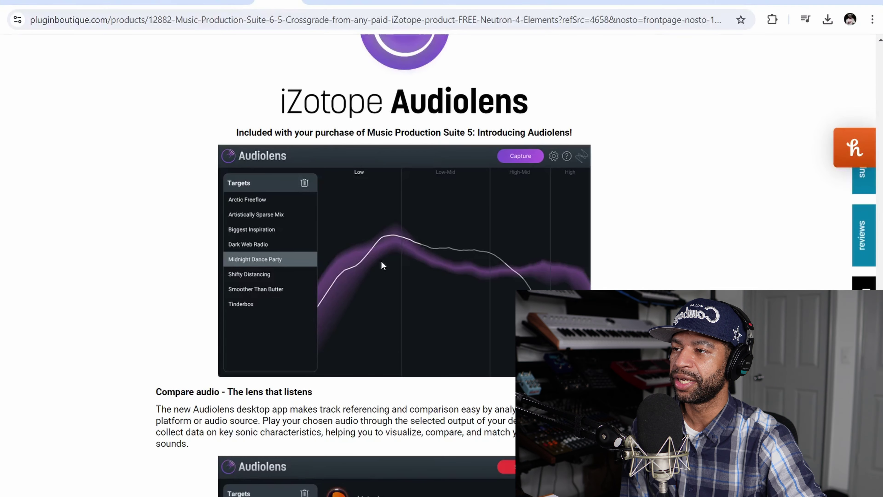
{"action": "scroll", "coordinate": [380, 257], "scroll_direction": "down", "scroll_amount": 15}
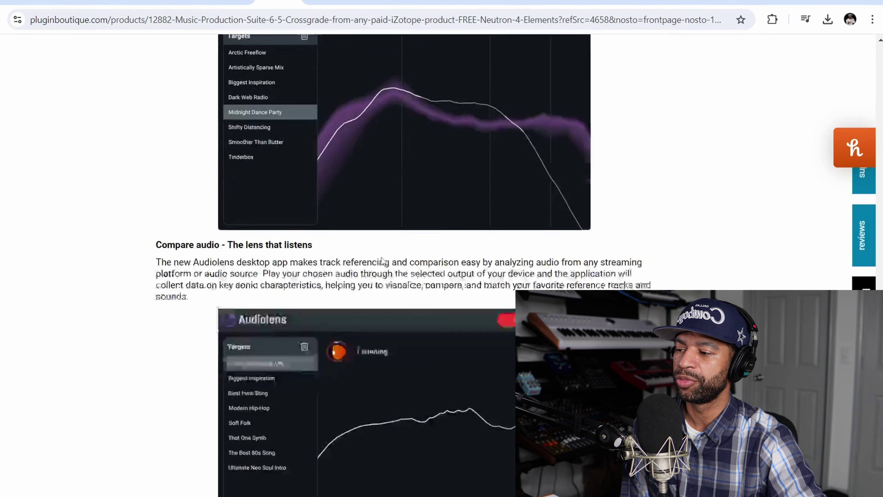
{"action": "scroll", "coordinate": [380, 258], "scroll_direction": "down", "scroll_amount": 15}
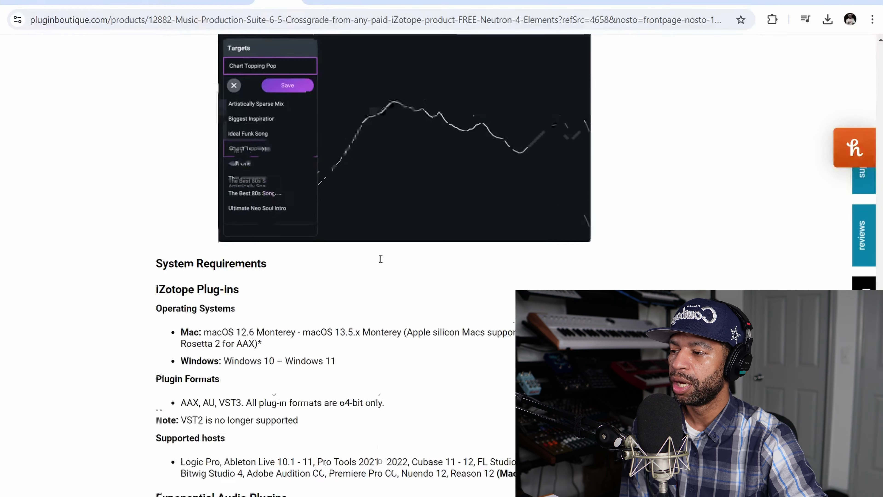
{"action": "scroll", "coordinate": [380, 262], "scroll_direction": "down", "scroll_amount": 15}
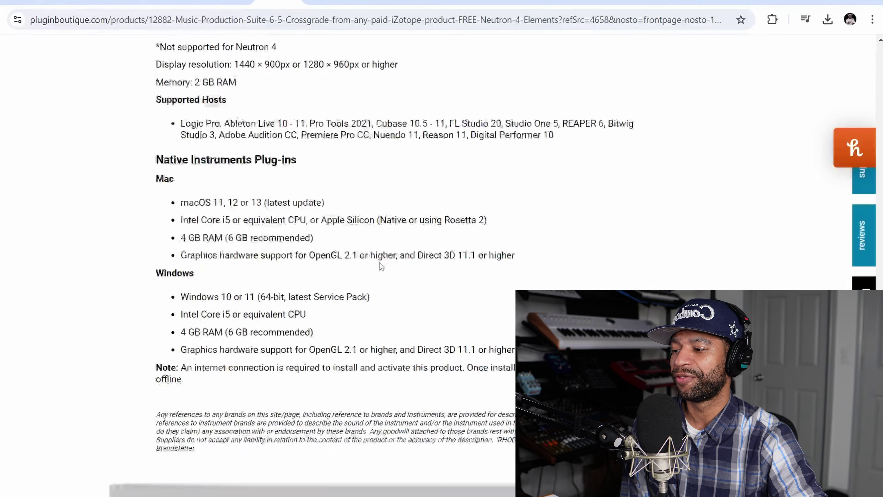
Scroll back up to Brainworx bx_saturator V2, then switch to the Lunacy Summer Sale tab.
{"action": "scroll", "coordinate": [380, 263], "scroll_direction": "up", "scroll_amount": 20}
{"action": "scroll", "coordinate": [381, 266], "scroll_direction": "up", "scroll_amount": 20}
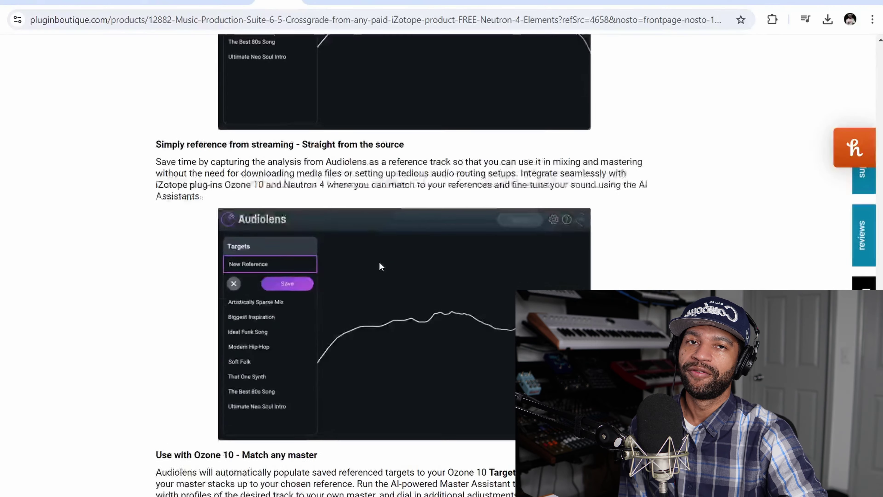
{"action": "scroll", "coordinate": [379, 262], "scroll_direction": "up", "scroll_amount": 20}
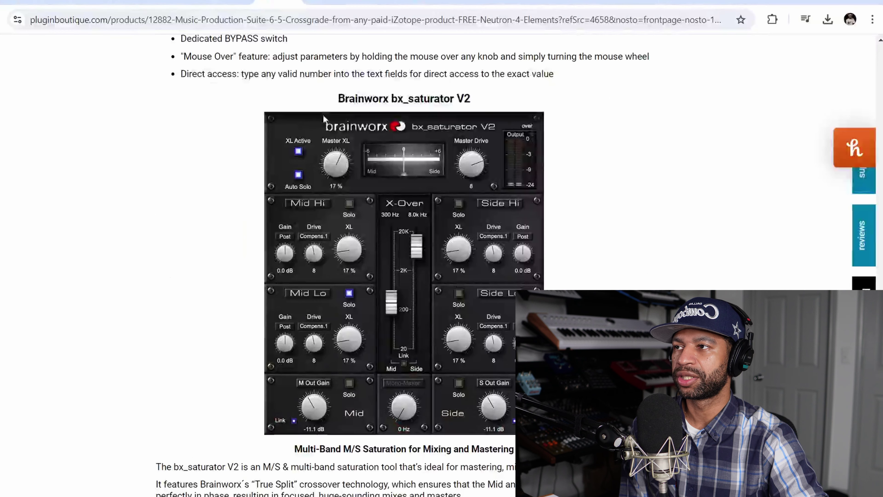
{"action": "left_click", "coordinate": [336, 4]}
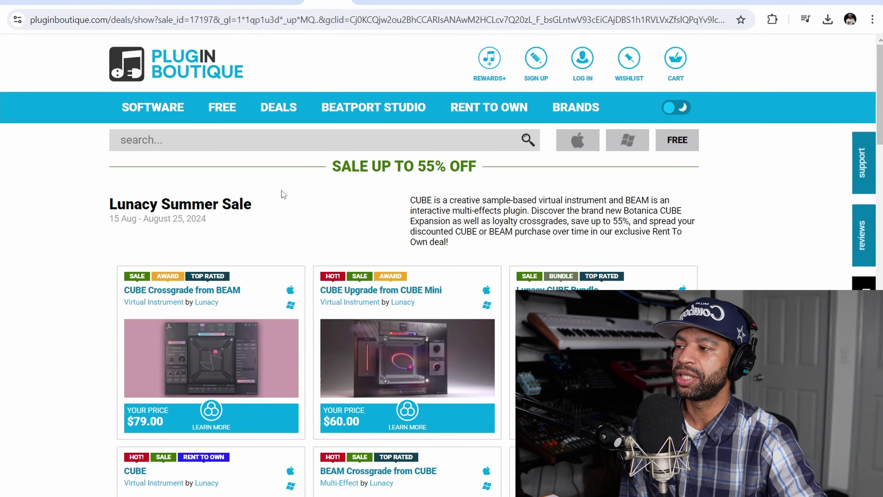
Browse the Lunacy Summer Sale cards: CUBE at $99.00 (44% off) and BEAM Crossgrade at $49.00.
{"action": "scroll", "coordinate": [275, 200], "scroll_direction": "down", "scroll_amount": 2}
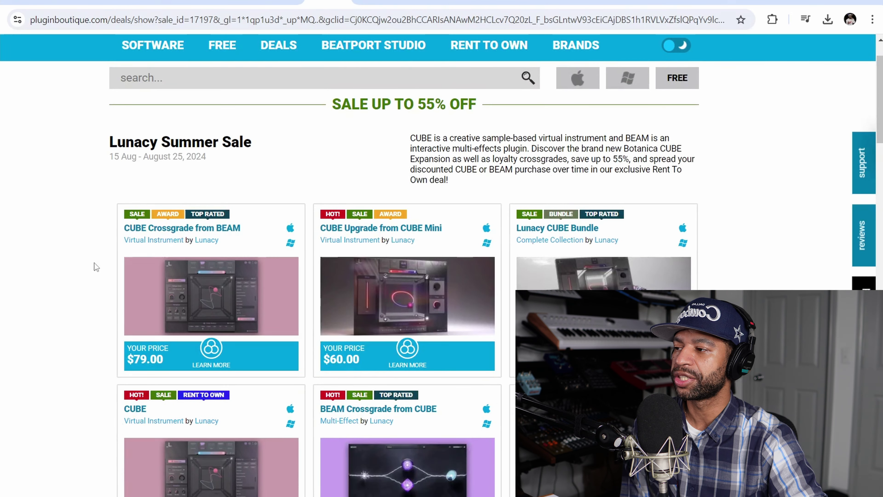
{"action": "scroll", "coordinate": [93, 263], "scroll_direction": "down", "scroll_amount": 4}
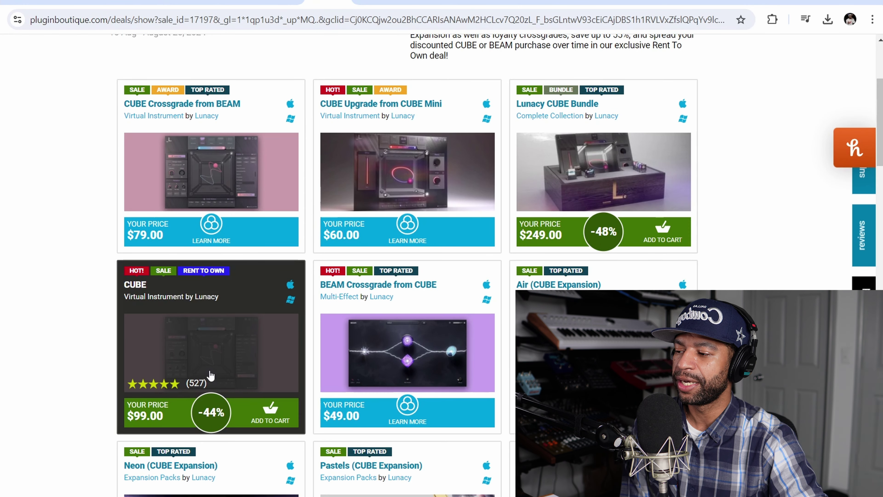
{"action": "scroll", "coordinate": [106, 351], "scroll_direction": "up", "scroll_amount": 2}
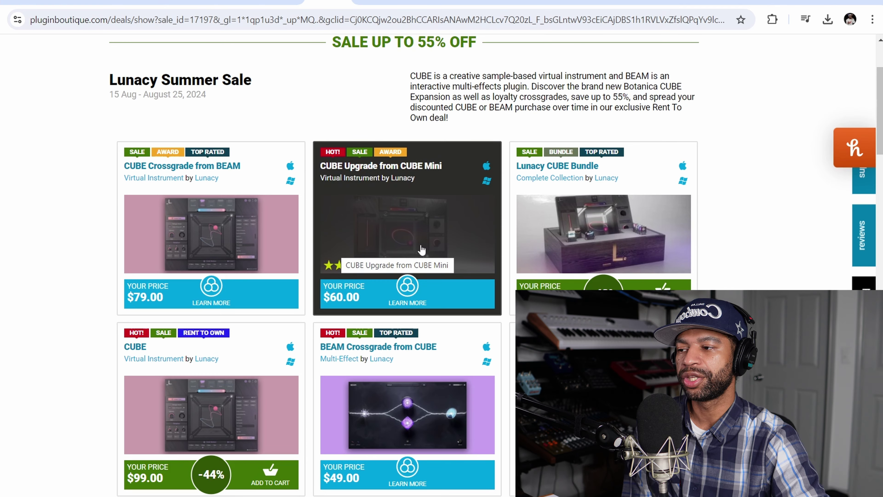
{"action": "scroll", "coordinate": [399, 255], "scroll_direction": "up", "scroll_amount": 3}
{"action": "scroll", "coordinate": [398, 255], "scroll_direction": "down", "scroll_amount": 12}
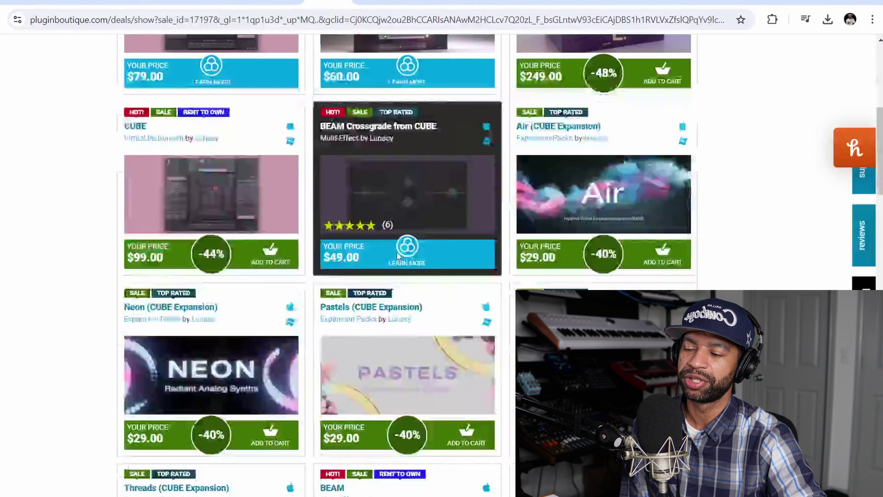
{"action": "scroll", "coordinate": [398, 255], "scroll_direction": "up", "scroll_amount": 10}
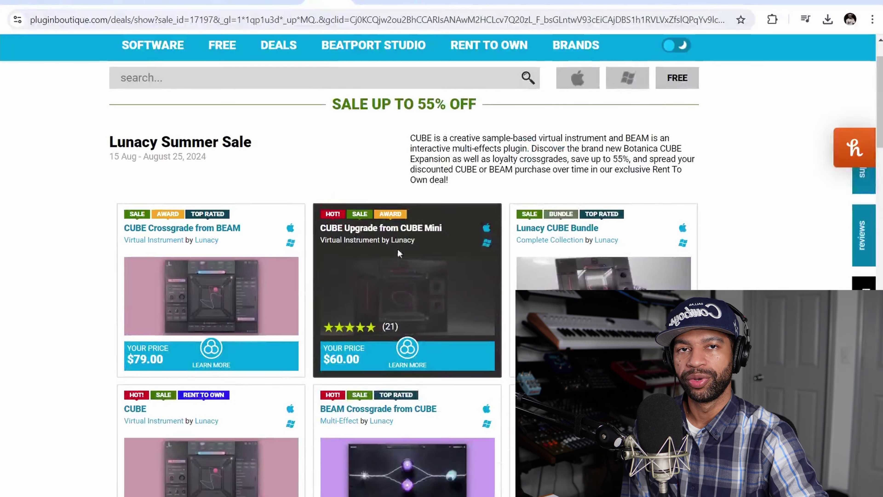
Go back to the Minimal Audio Manufacturer Focus Sale and browse Rift 2.0 ($64.00) and $6.00 packs.
{"action": "key", "text": "alt+Left"}
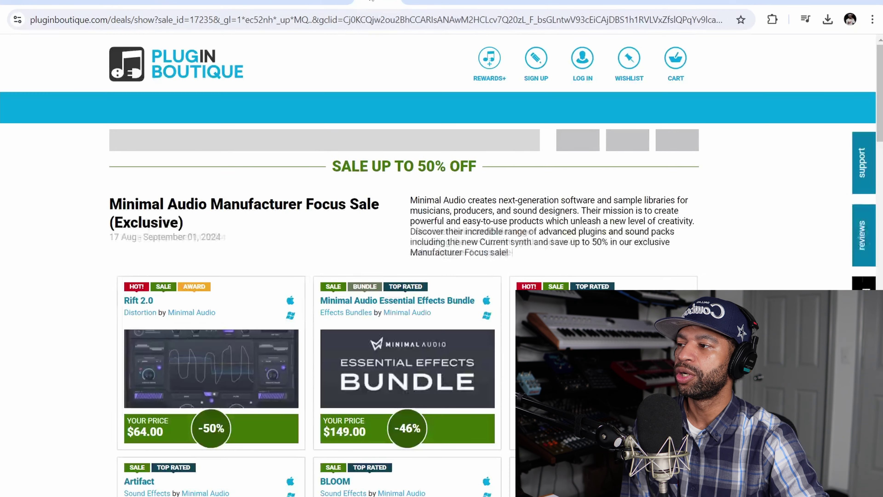
{"action": "scroll", "coordinate": [268, 180], "scroll_direction": "down", "scroll_amount": 3}
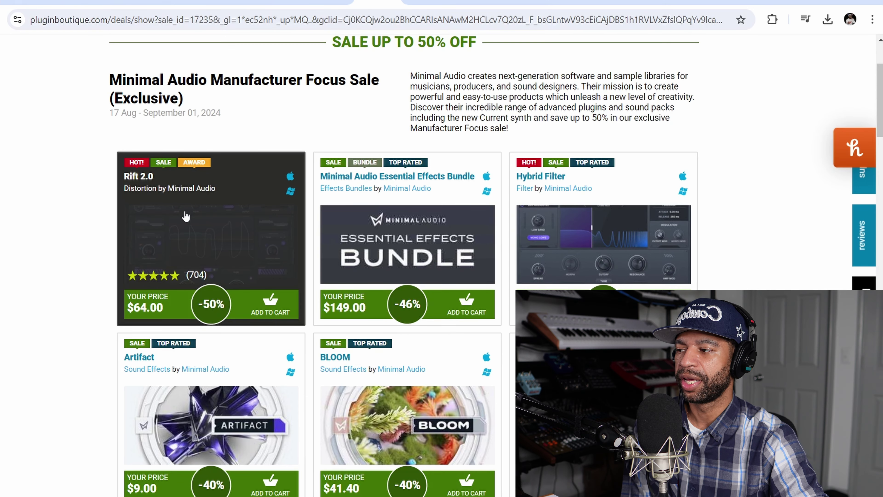
{"action": "scroll", "coordinate": [587, 241], "scroll_direction": "down", "scroll_amount": 3}
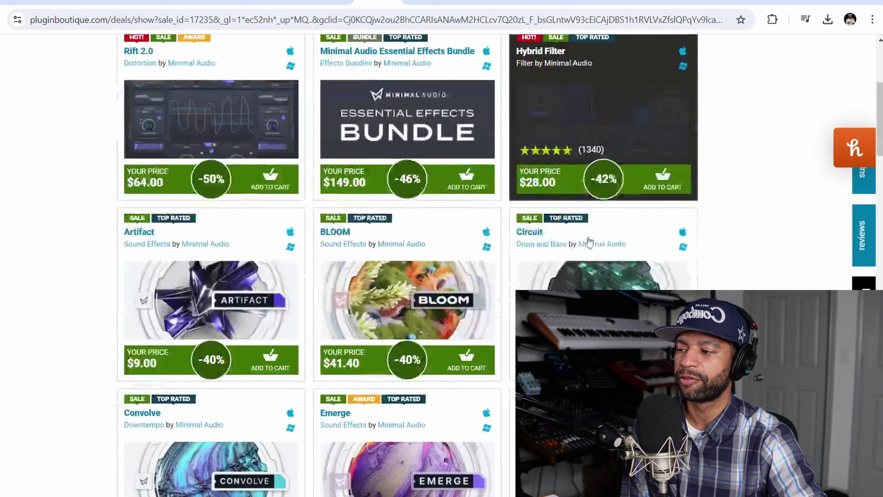
{"action": "scroll", "coordinate": [588, 241], "scroll_direction": "down", "scroll_amount": 10}
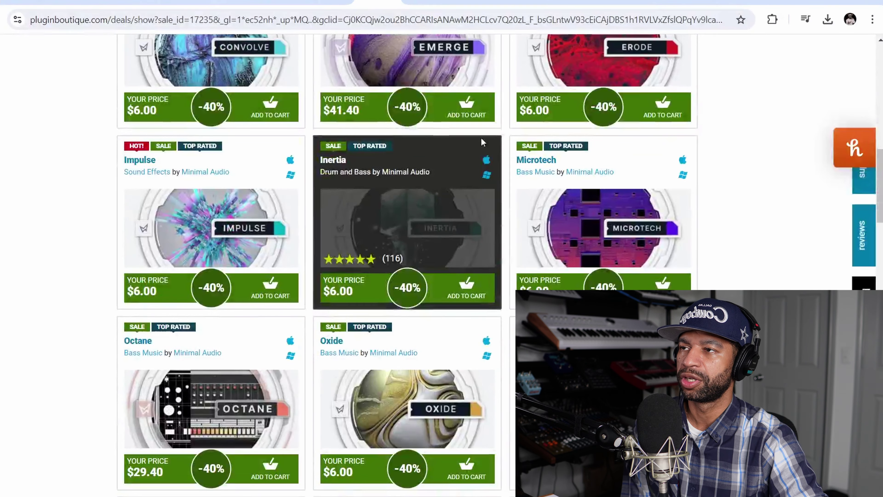